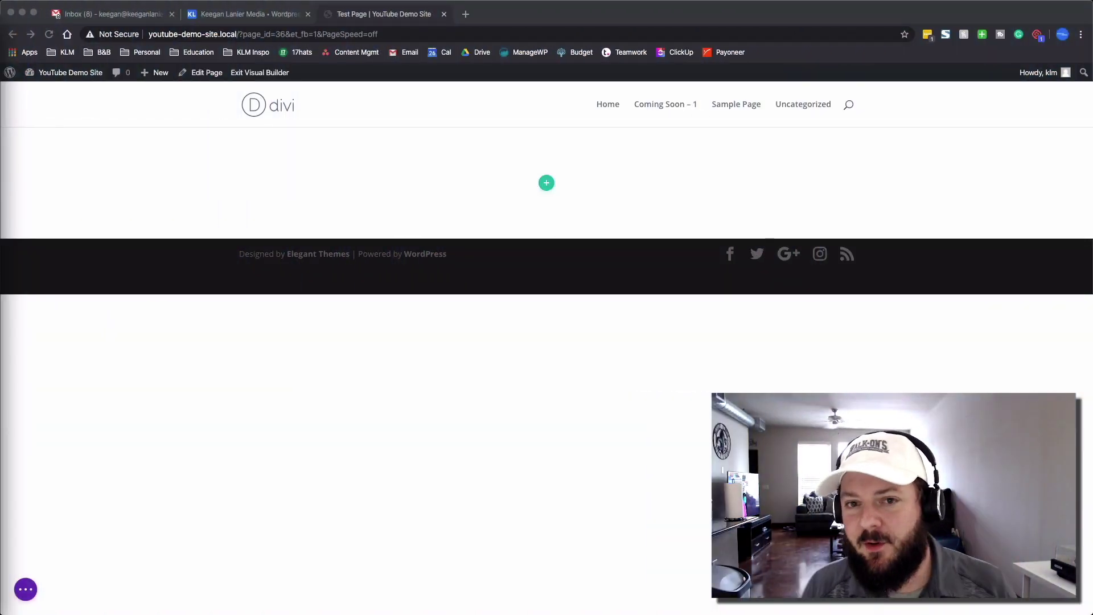
# Step: Insert a Button module reading 'Click Here' into the empty section
pyautogui.click(162, 194)
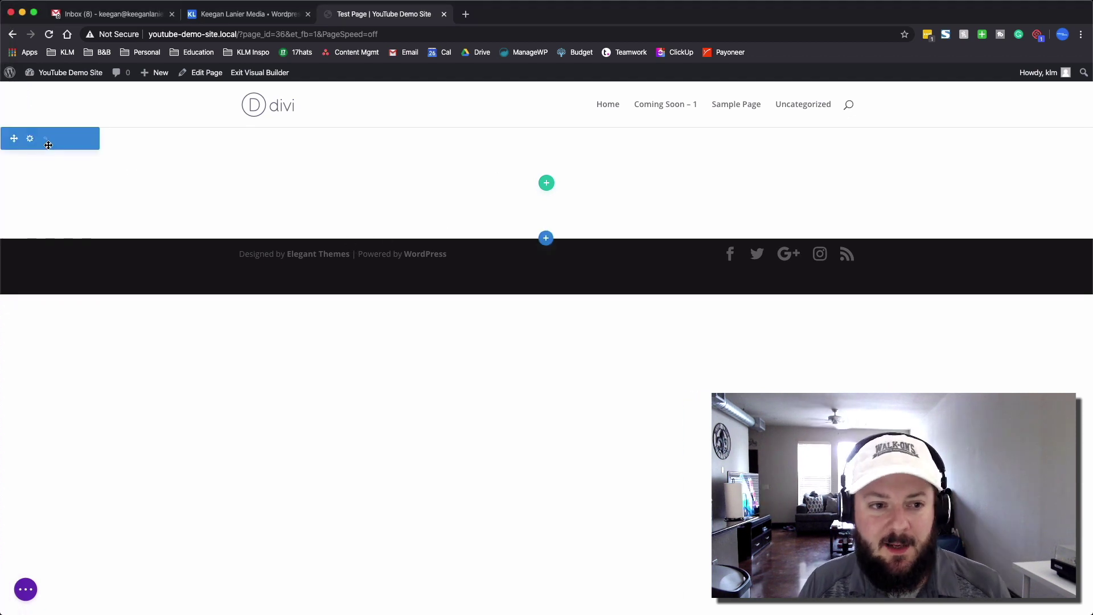
pyautogui.click(546, 182)
pyautogui.click(637, 146)
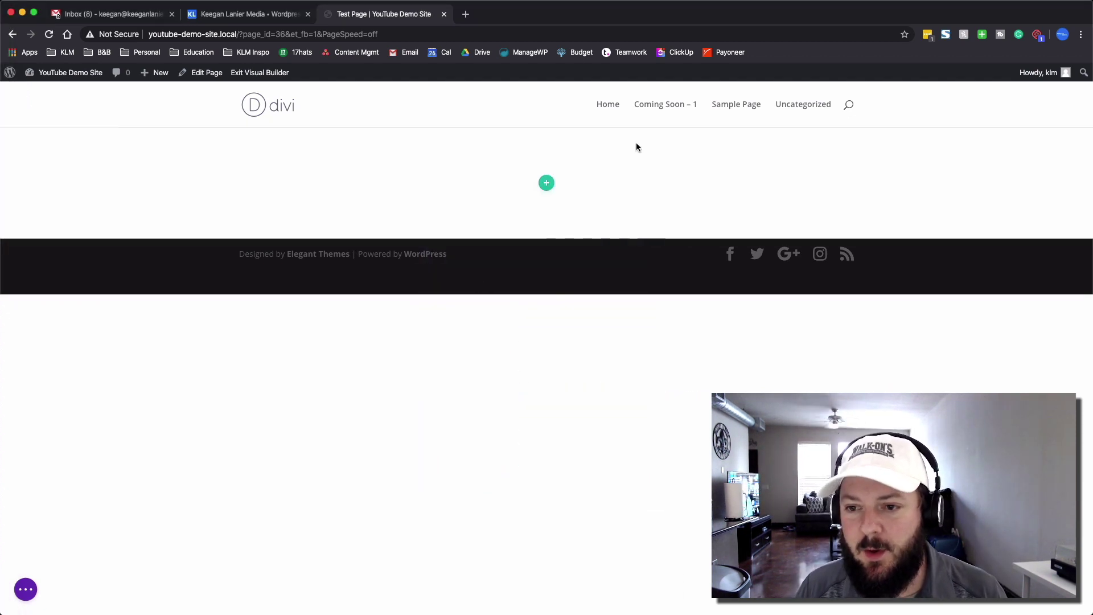
pyautogui.click(547, 183)
pyautogui.write('button')
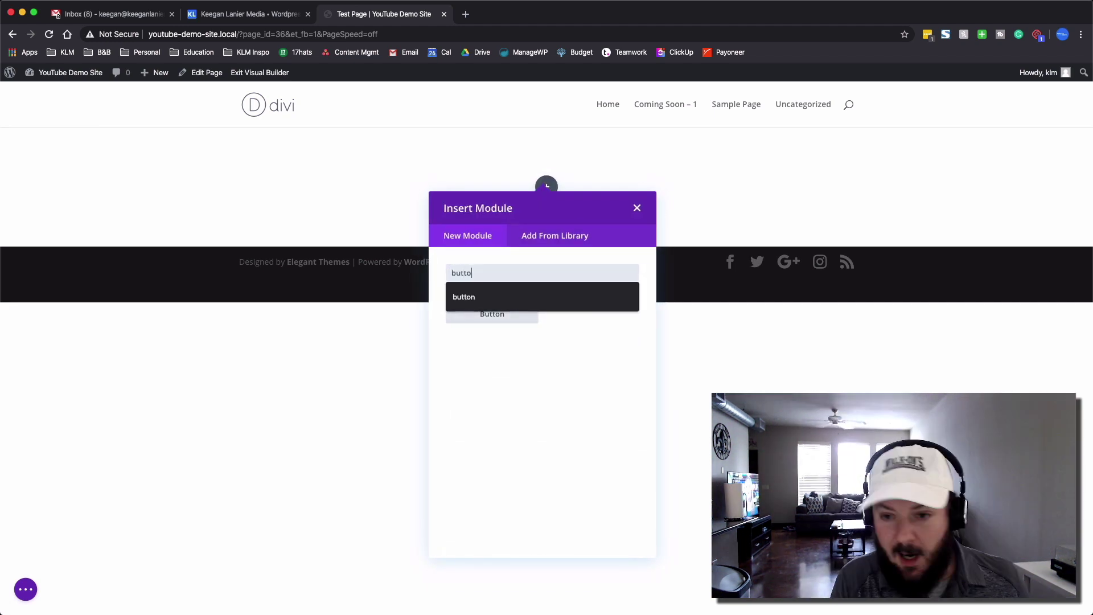
pyautogui.click(483, 315)
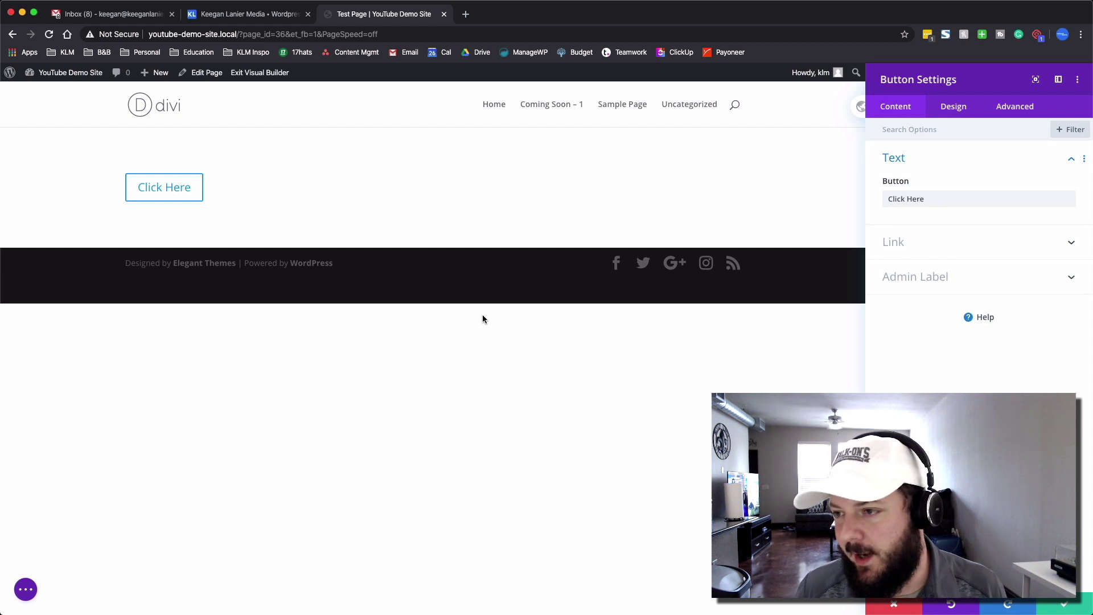
# Step: Float the button's settings panel, check its Link settings, then show its Design options
pyautogui.moveTo(886, 85); pyautogui.dragTo(757, 104)
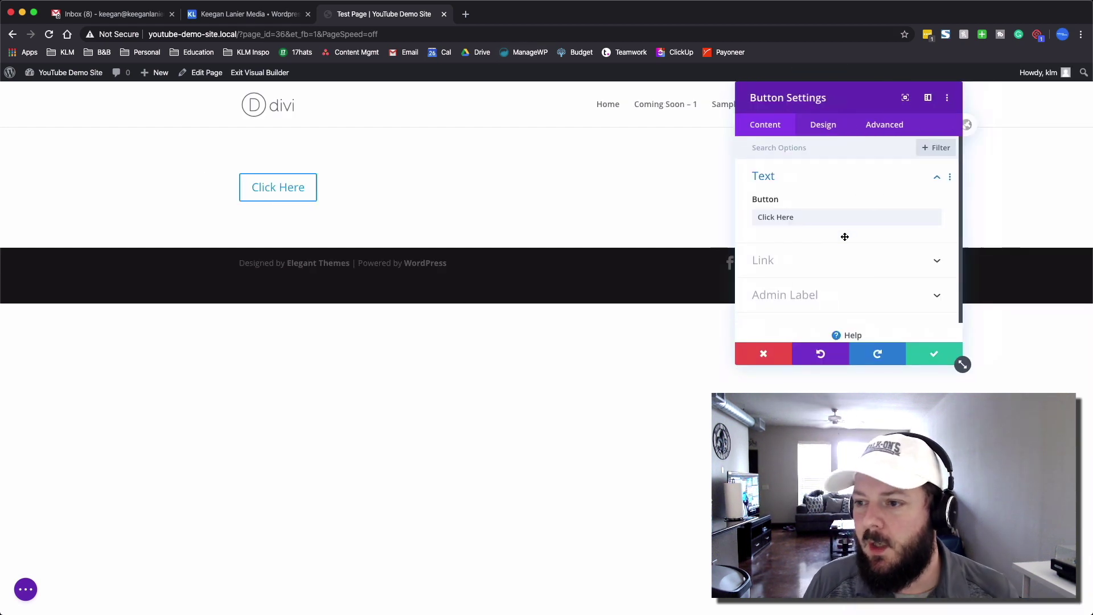
pyautogui.click(799, 262)
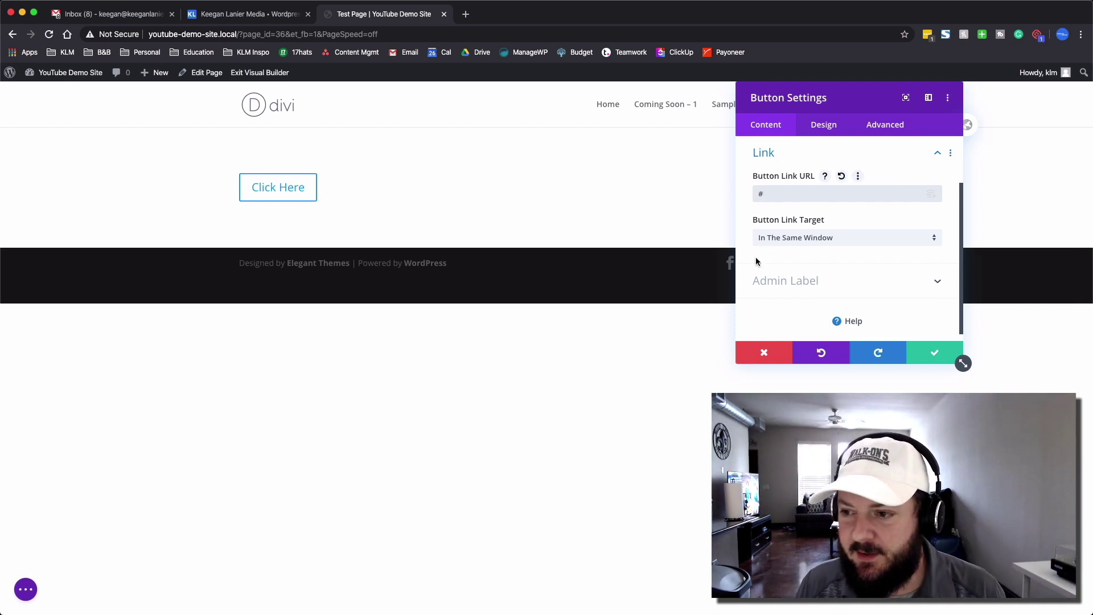
pyautogui.click(823, 131)
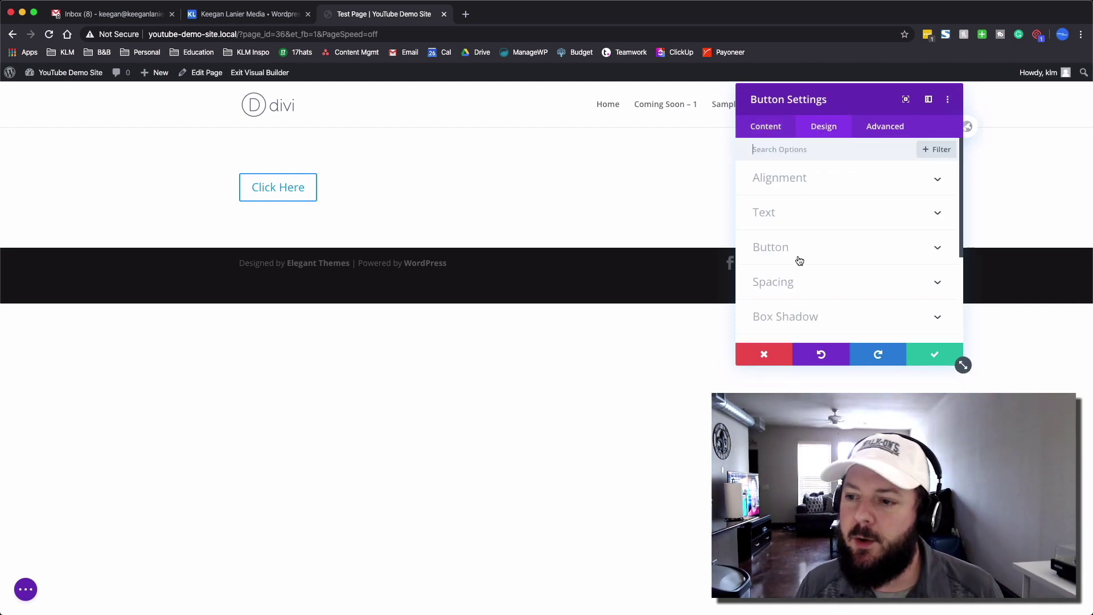
# Step: Centre-align the Click Here button, then bring up the global Button Defaults
pyautogui.click(780, 188)
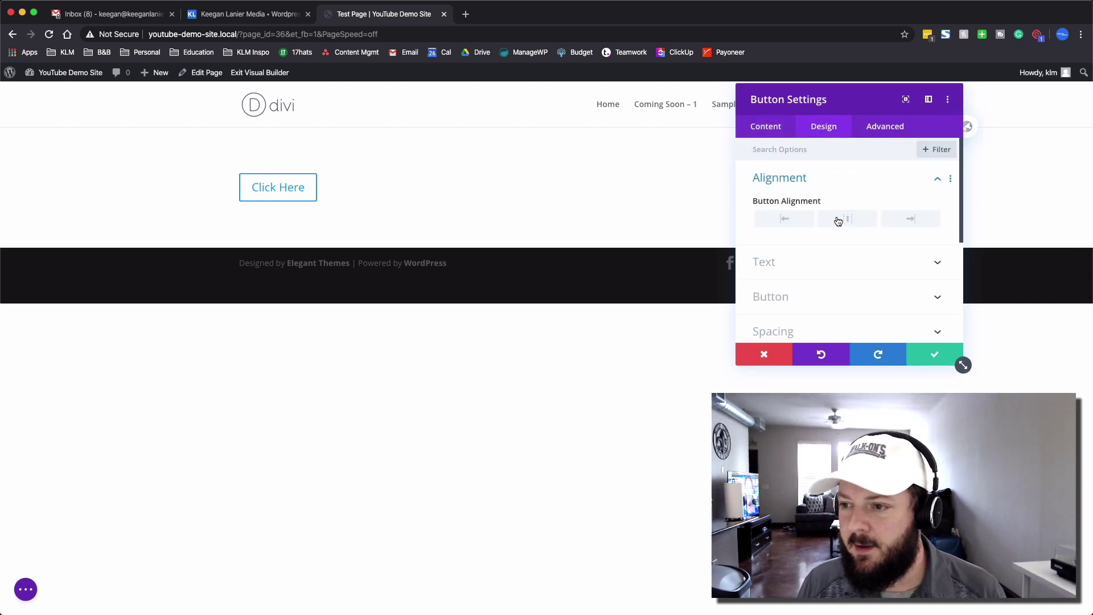
pyautogui.click(842, 219)
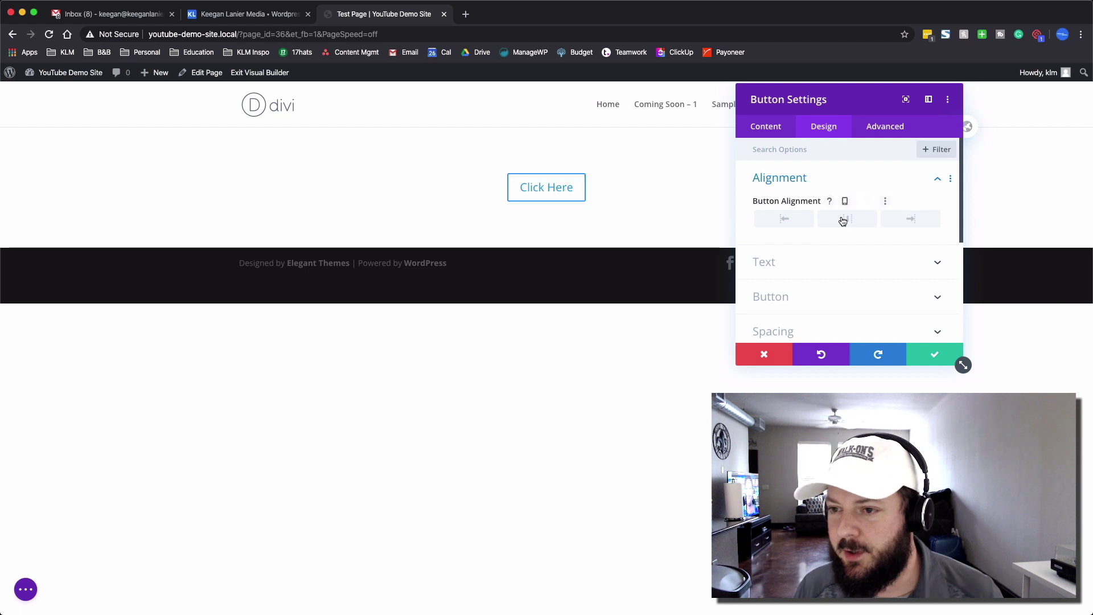
pyautogui.click(784, 298)
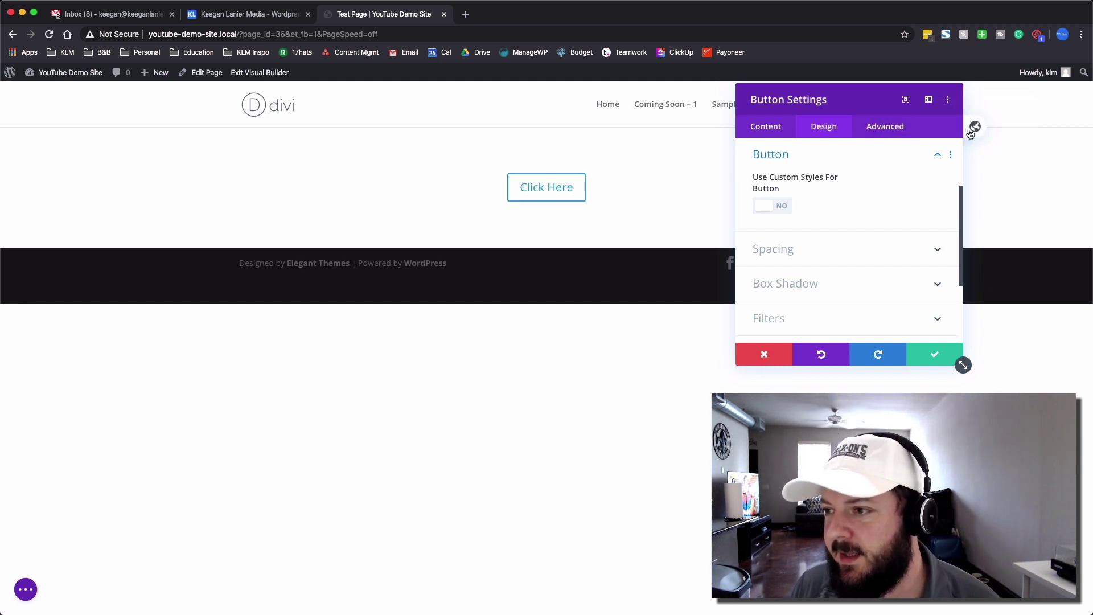
pyautogui.click(974, 131)
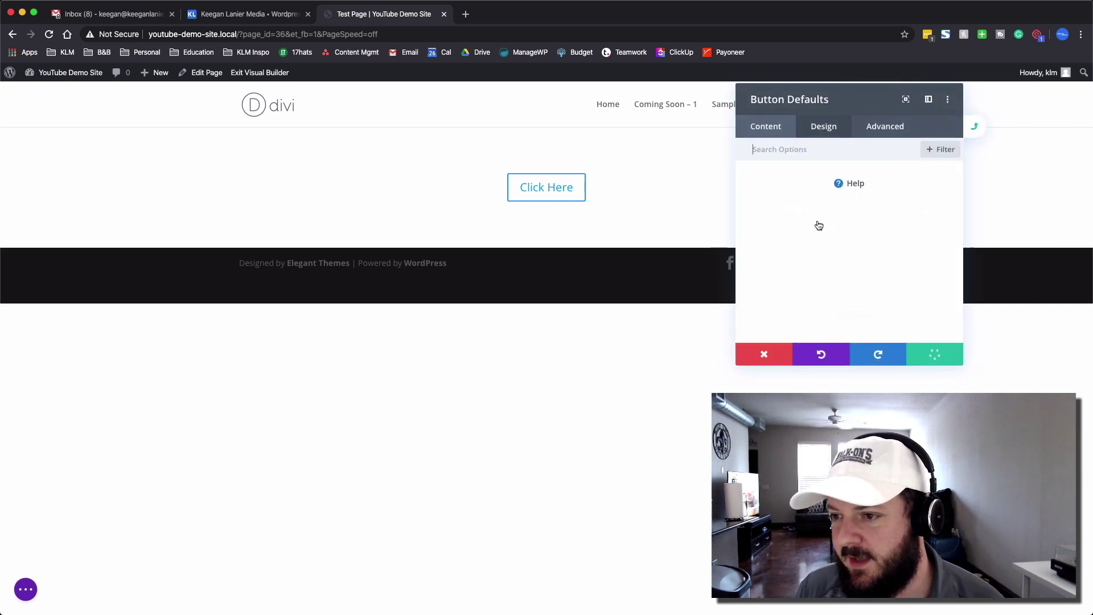
# Step: Enable custom default button styles with 19px black text
pyautogui.click(814, 246)
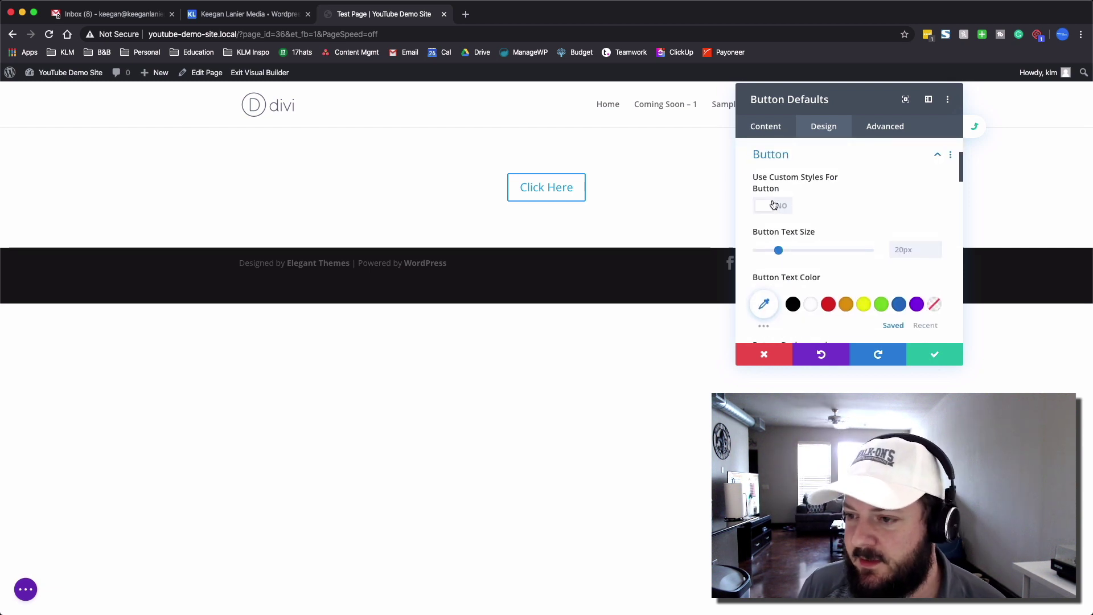
pyautogui.click(774, 205)
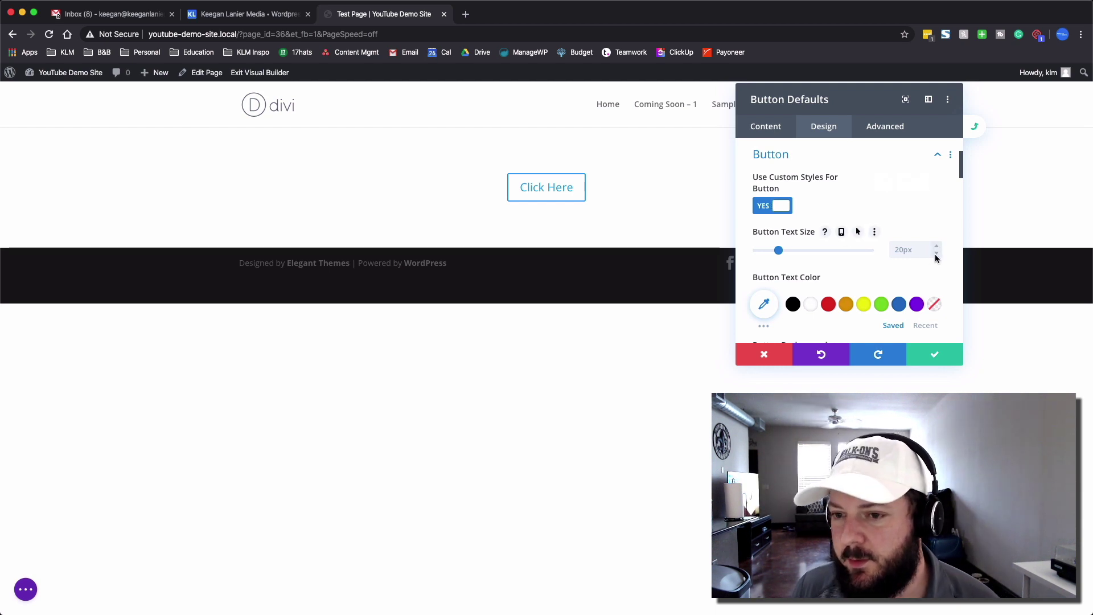
pyautogui.click(937, 254)
pyautogui.scroll(-2, 922, 251)
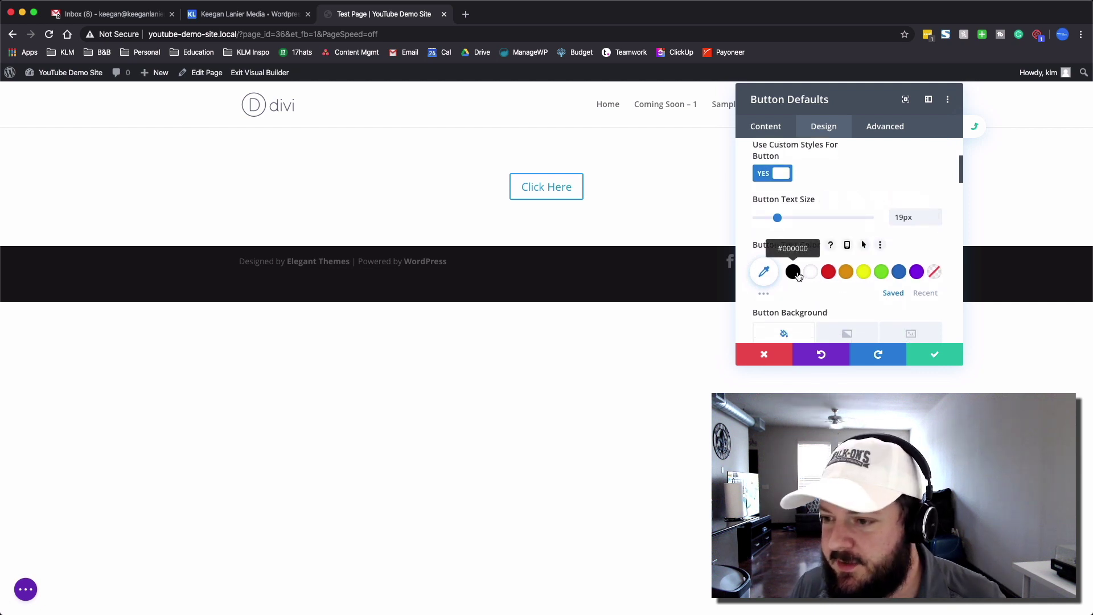
pyautogui.click(793, 272)
pyautogui.scroll(-4, 911, 304)
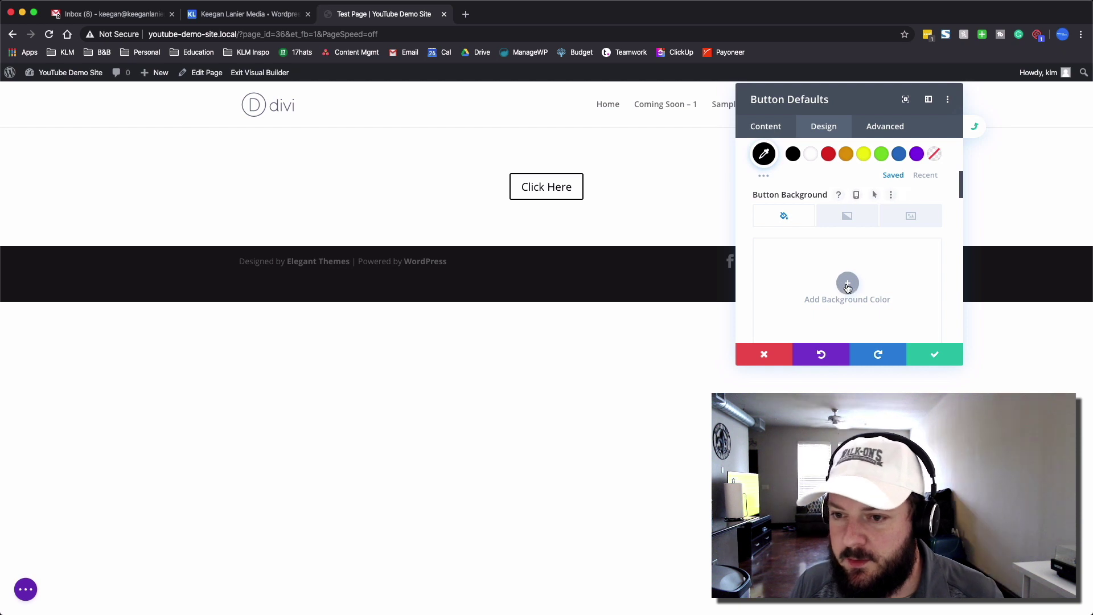
pyautogui.click(847, 283)
# Step: Give default buttons a 1px black border, 0px corner radius and no icon
pyautogui.scroll(-2, 872, 264)
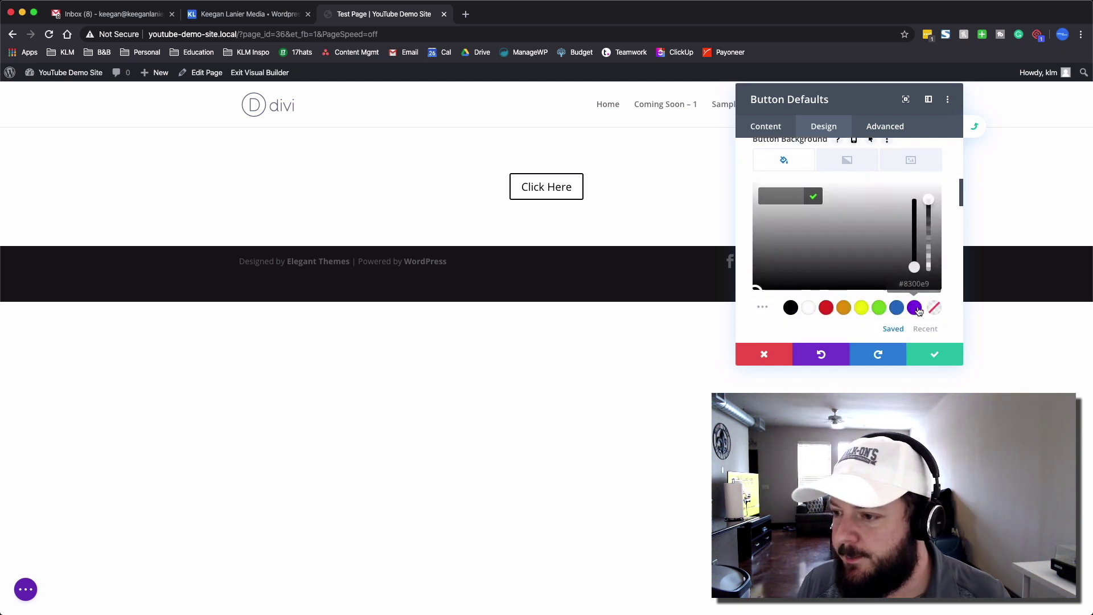
pyautogui.scroll(-6, 791, 228)
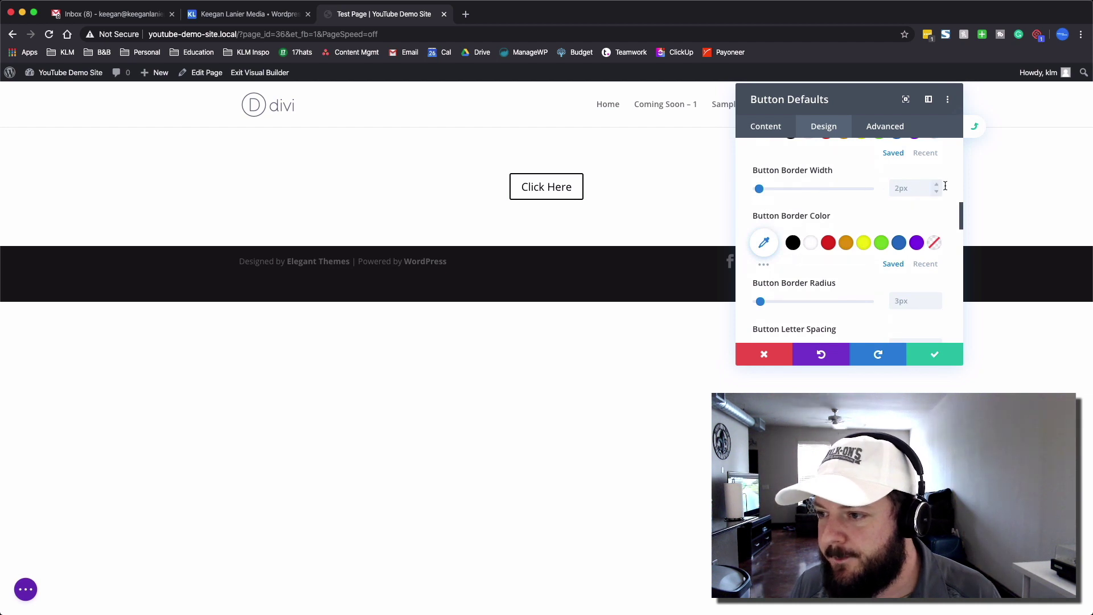
pyautogui.click(937, 194)
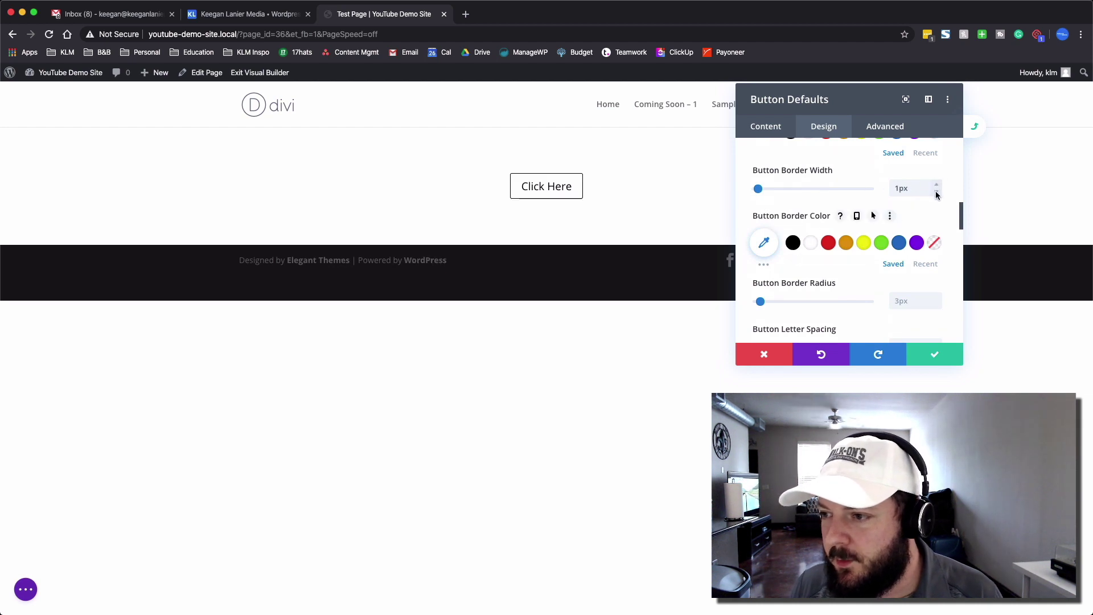
pyautogui.click(793, 243)
pyautogui.scroll(-2, 917, 291)
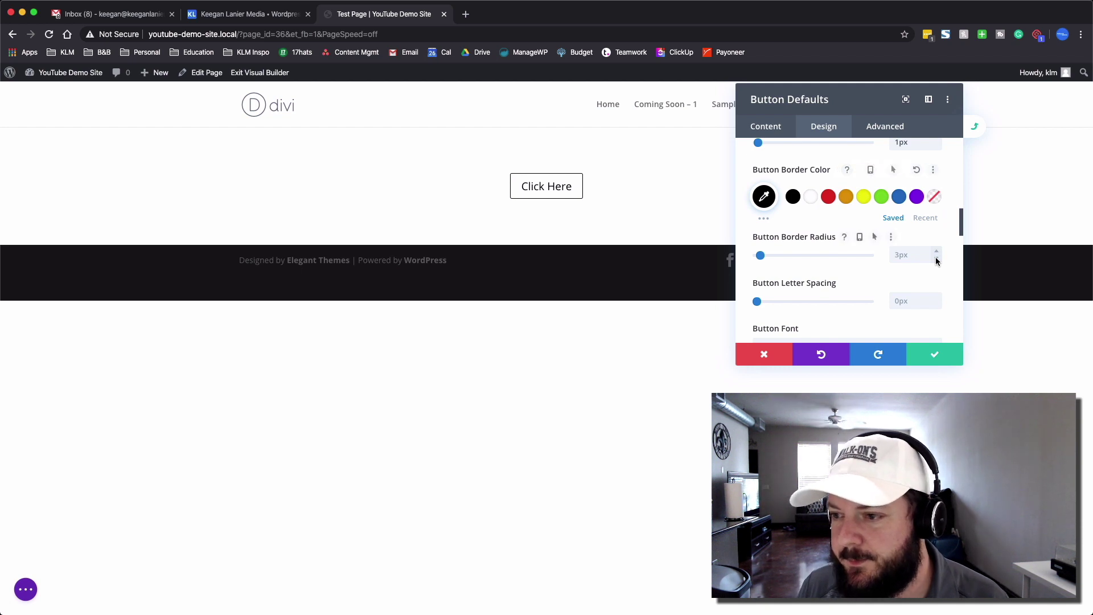
pyautogui.click(937, 259)
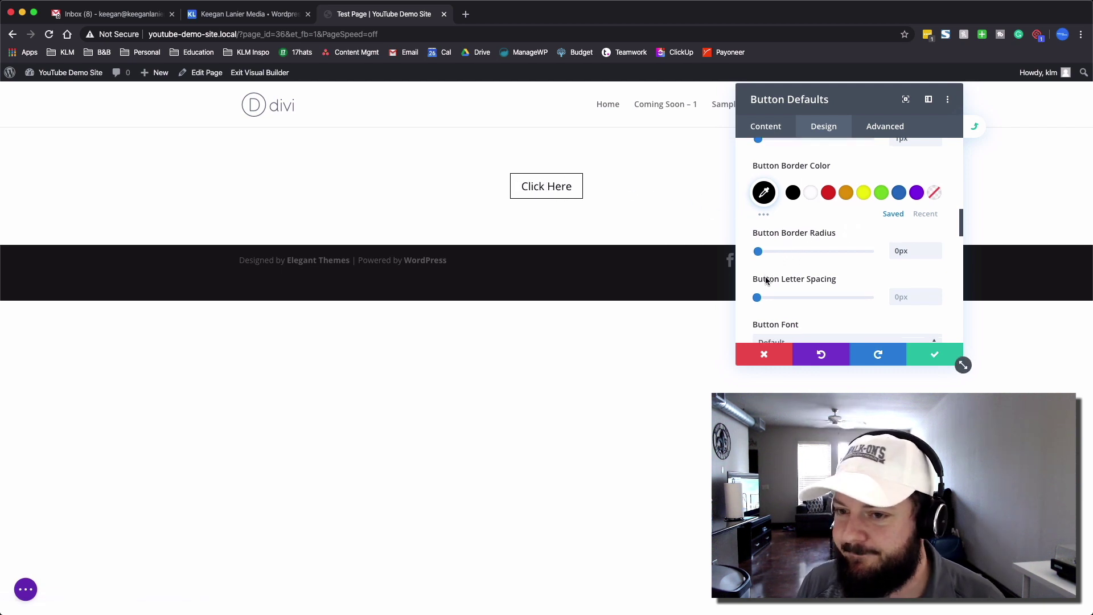
pyautogui.scroll(-7, 771, 281)
pyautogui.scroll(-2, 783, 275)
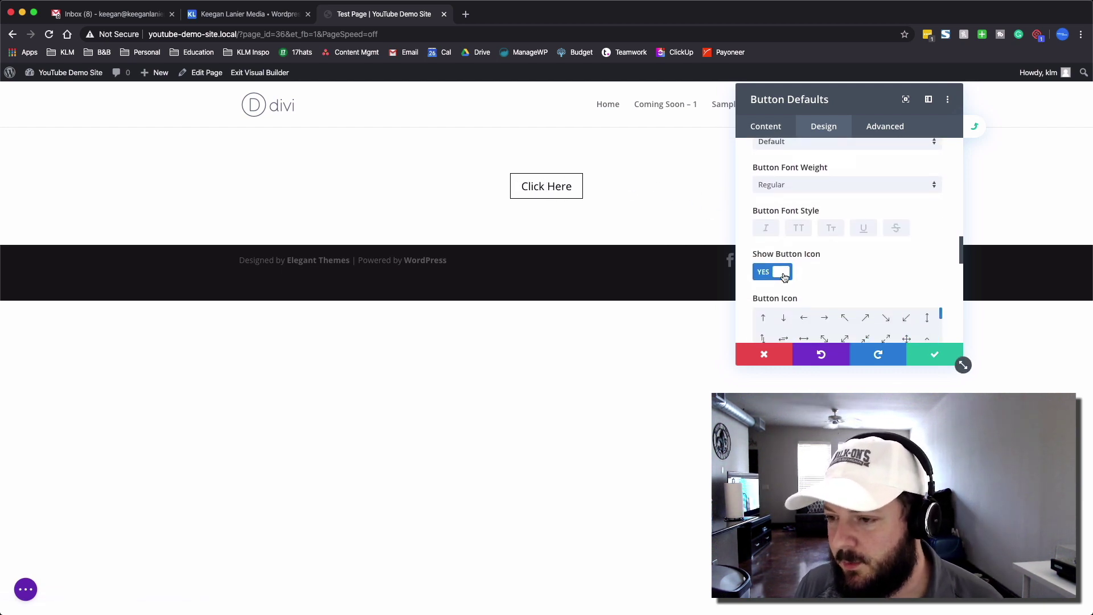
pyautogui.click(784, 277)
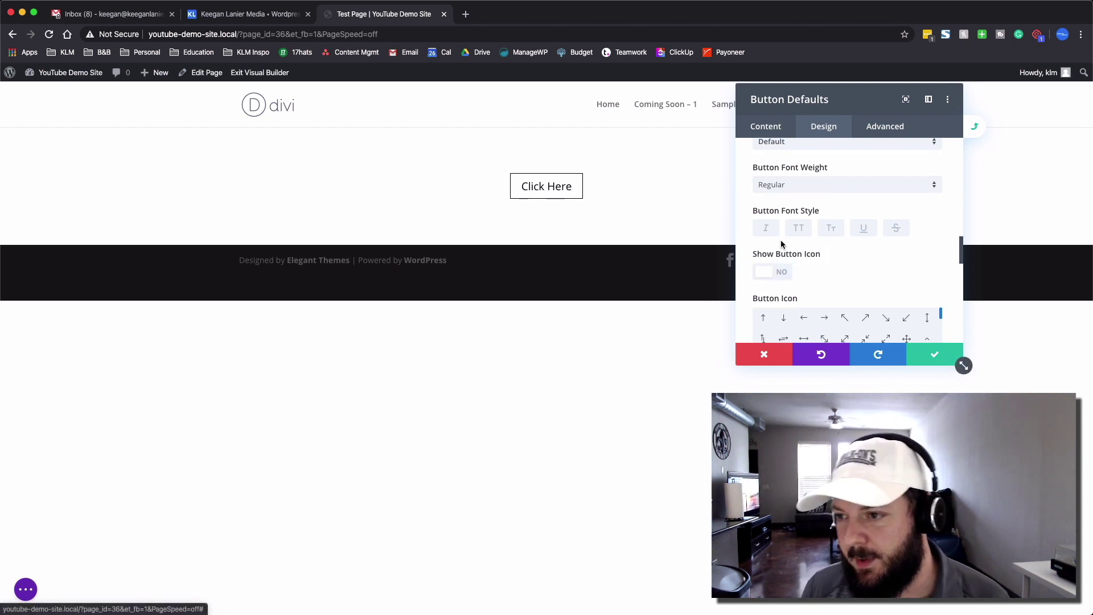
pyautogui.scroll(5, 785, 242)
# Step: Turn on a separate hover state for the default button text colour
pyautogui.scroll(6, 784, 245)
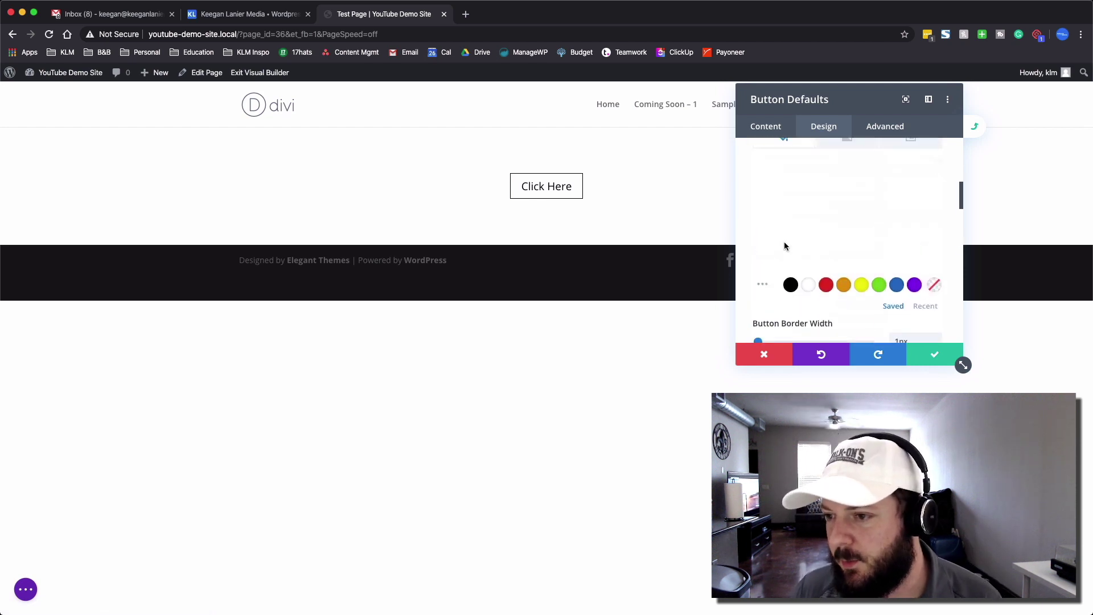
pyautogui.scroll(-2, 786, 248)
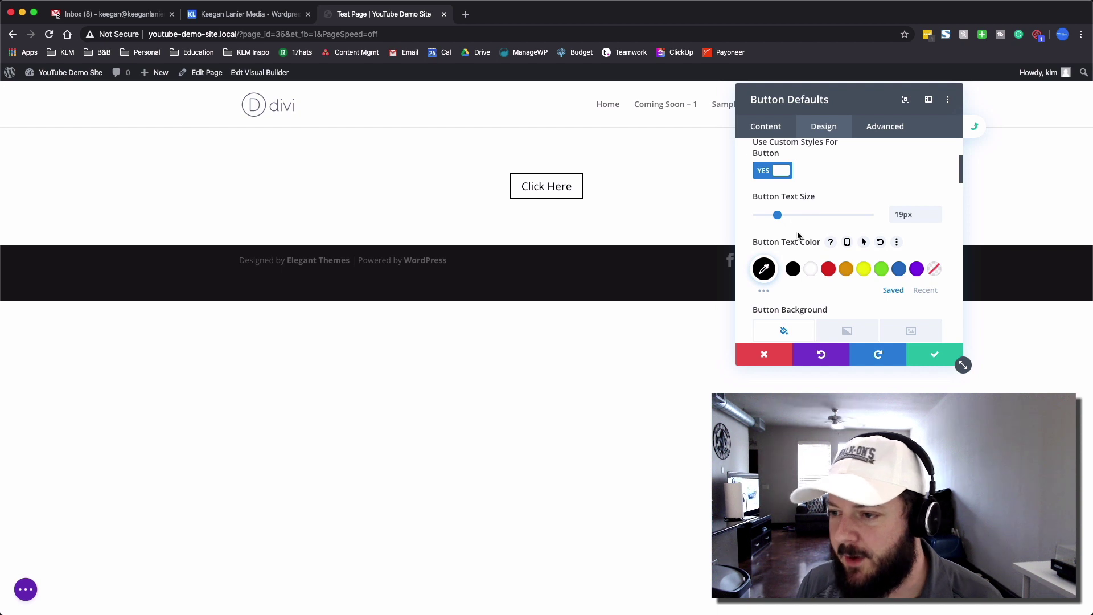
pyautogui.scroll(-2, 842, 249)
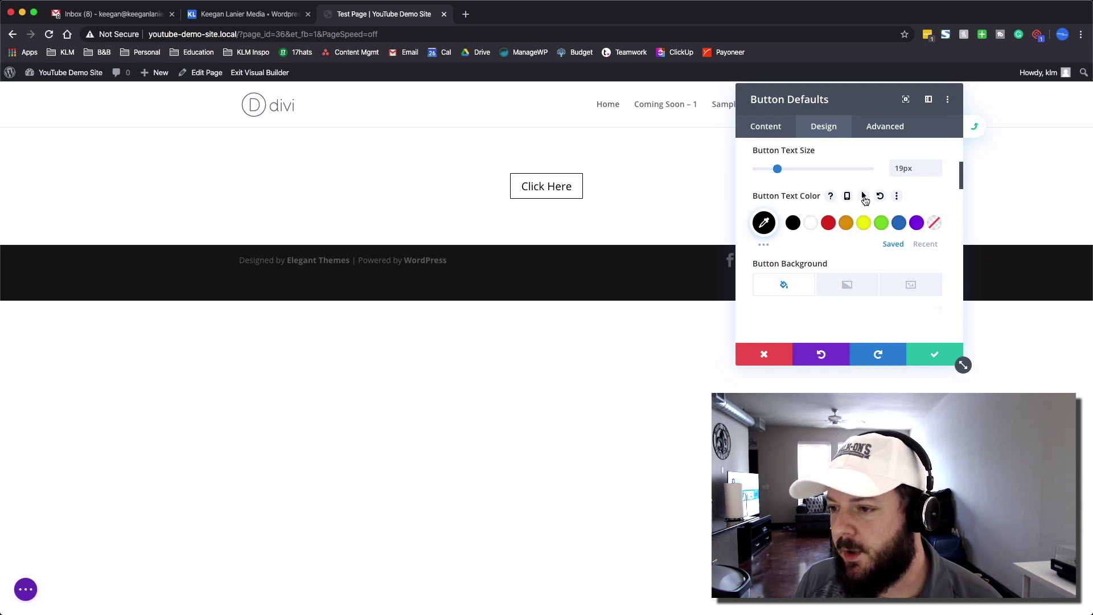
pyautogui.click(864, 196)
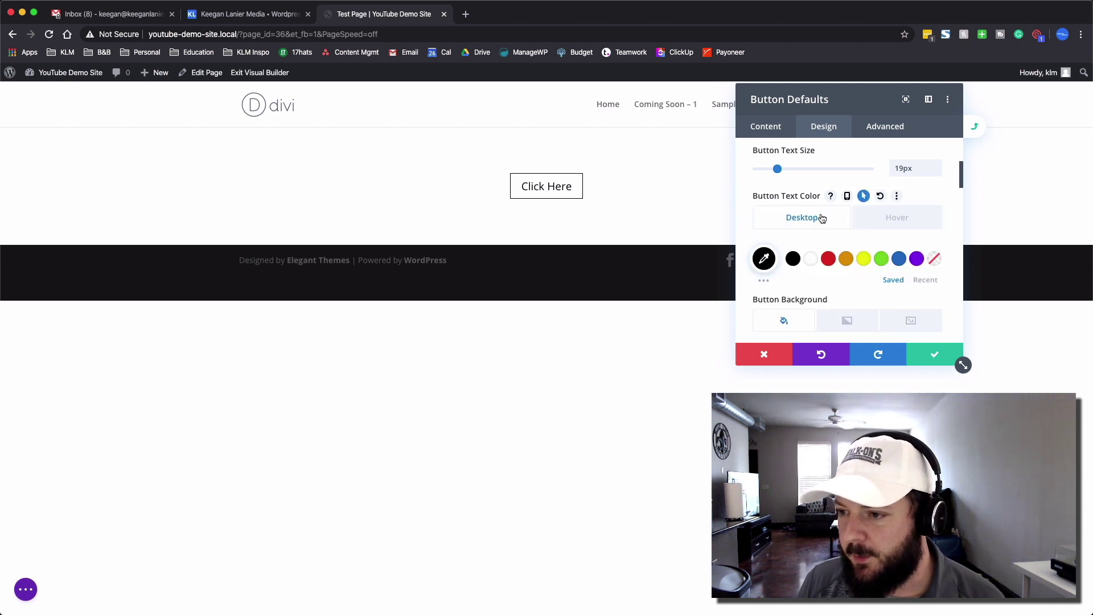
pyautogui.click(905, 226)
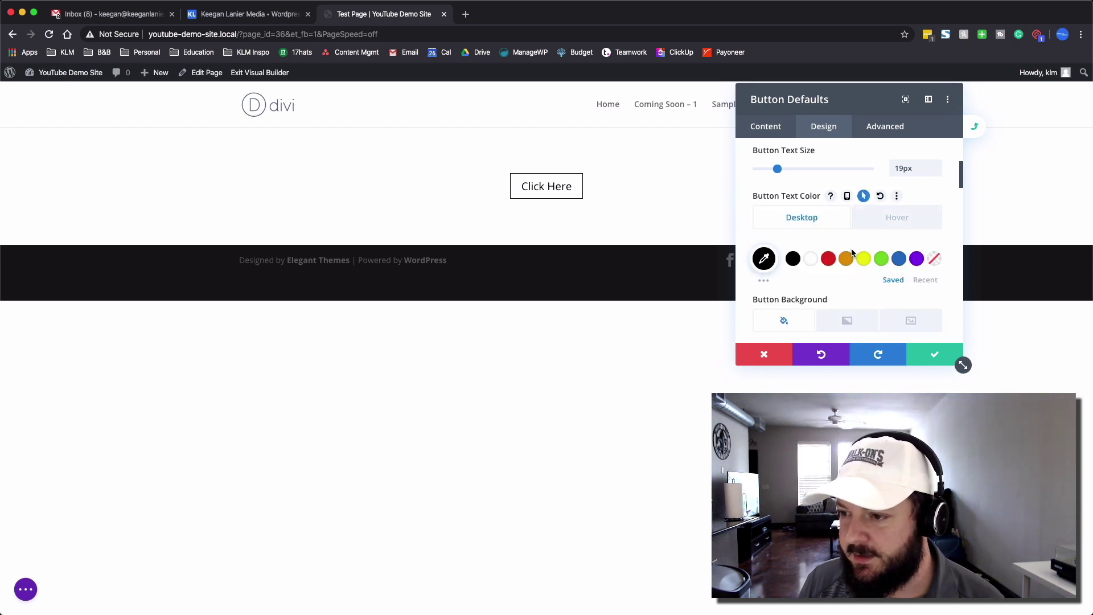
# Step: Turn on hover states for the button background and the border colour too
pyautogui.scroll(-1, 852, 252)
pyautogui.moveTo(807, 264)
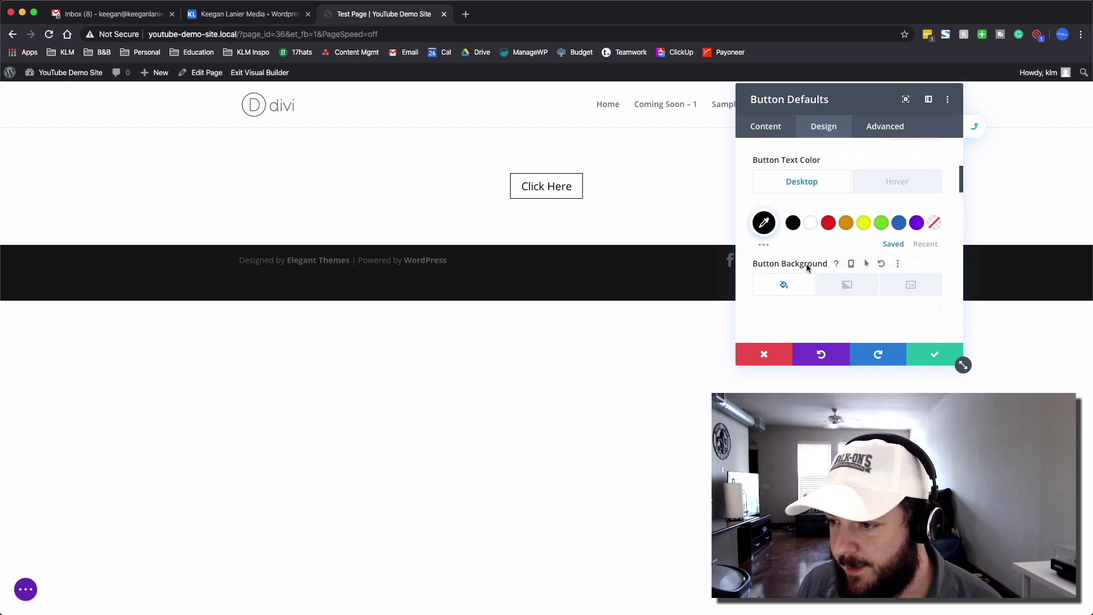
pyautogui.click(871, 264)
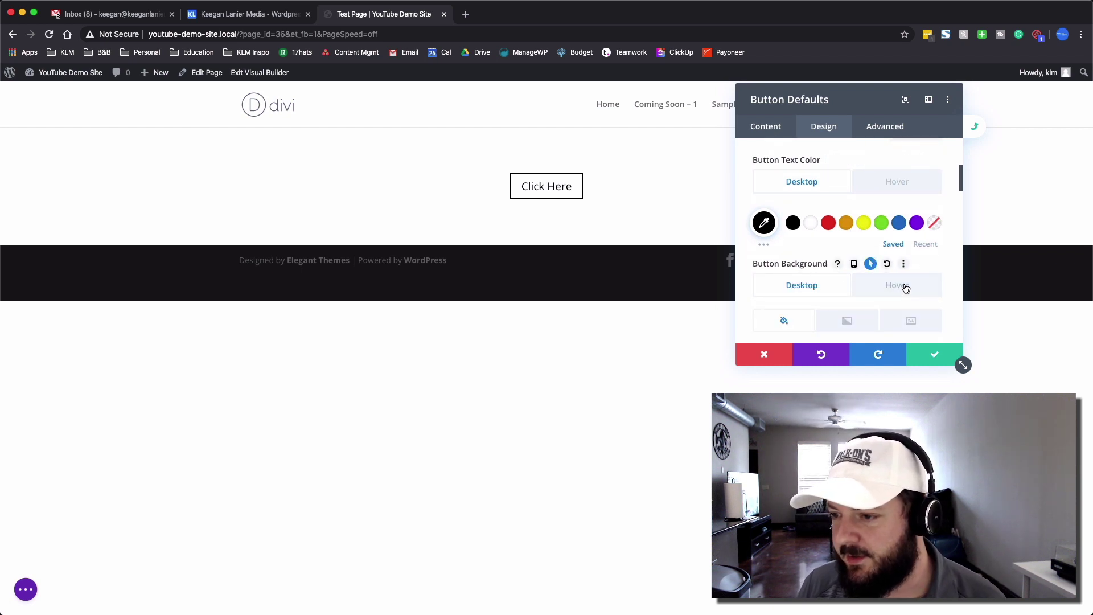
pyautogui.scroll(-4, 841, 285)
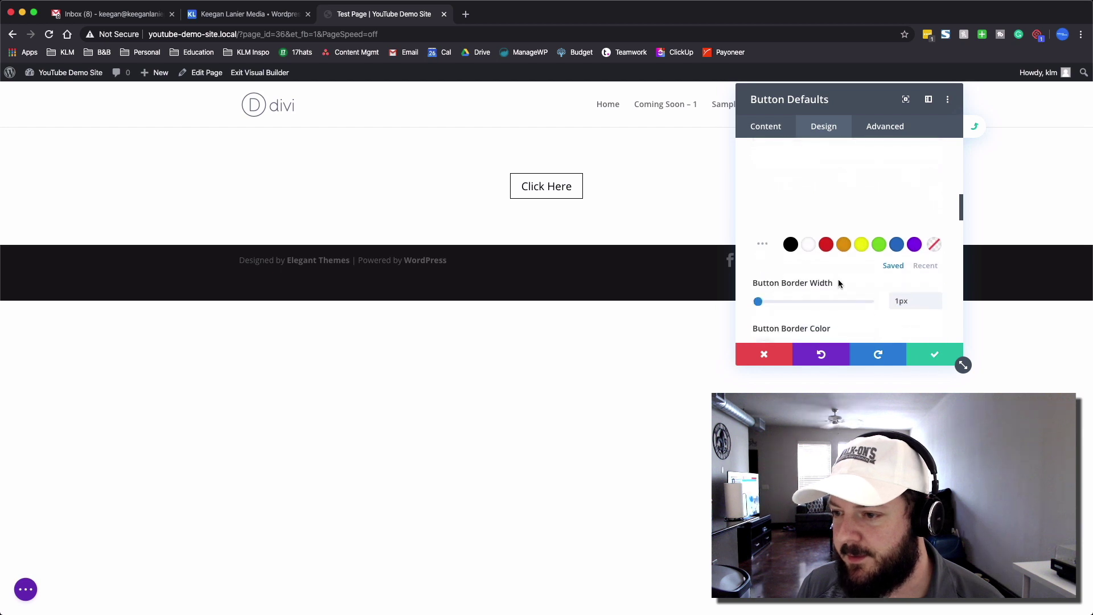
pyautogui.scroll(-2, 838, 283)
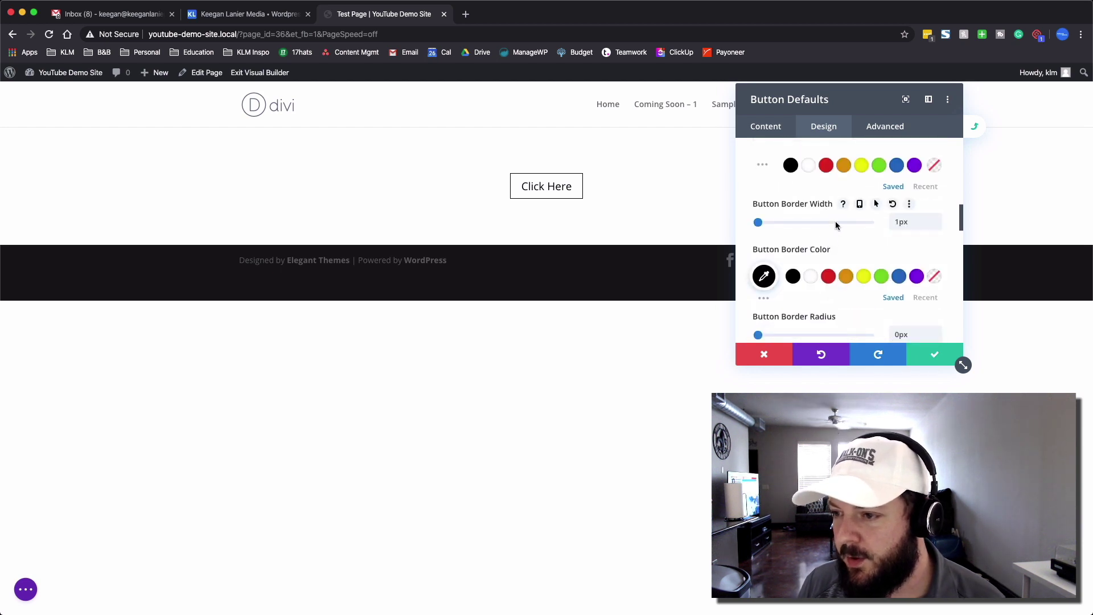
pyautogui.click(874, 251)
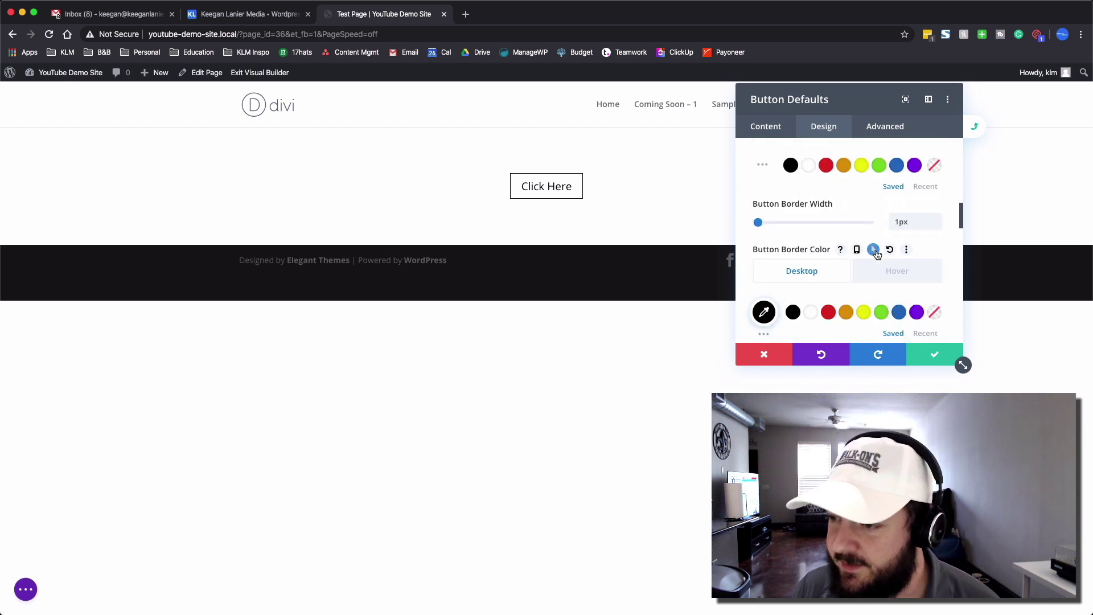
pyautogui.scroll(3, 900, 245)
pyautogui.scroll(6, 897, 246)
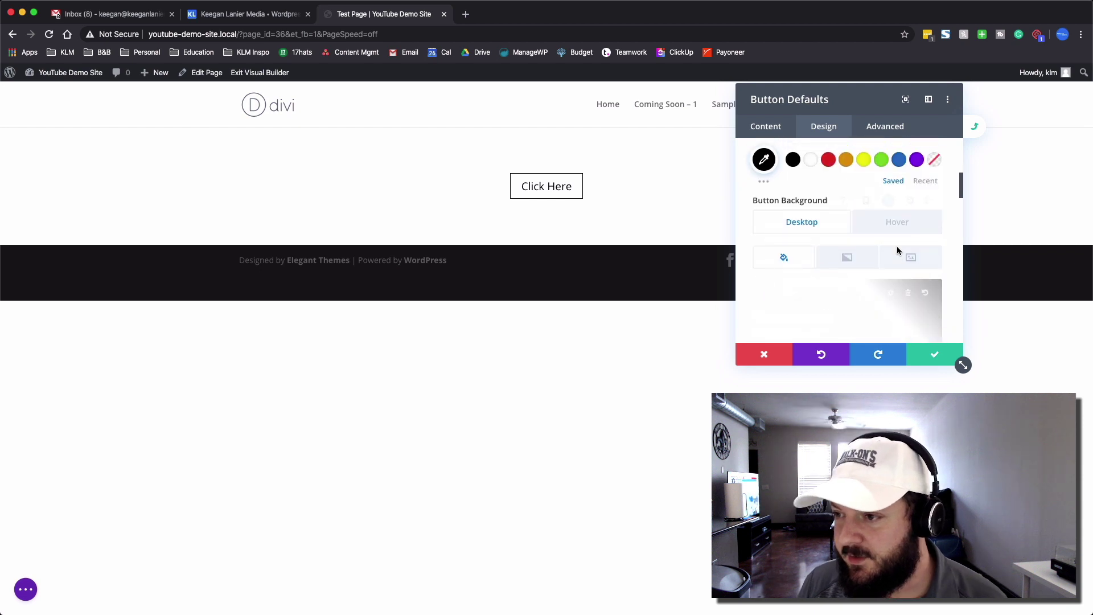
# Step: Set the hover colours to white button text on a black background
pyautogui.scroll(-2, 809, 256)
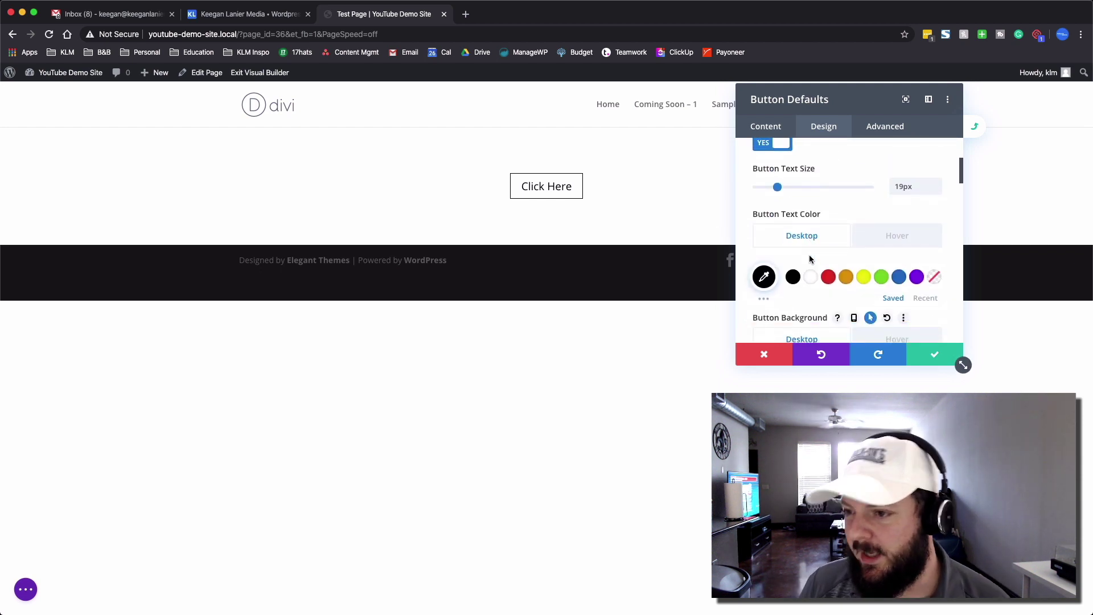
pyautogui.click(893, 239)
pyautogui.scroll(-2, 887, 237)
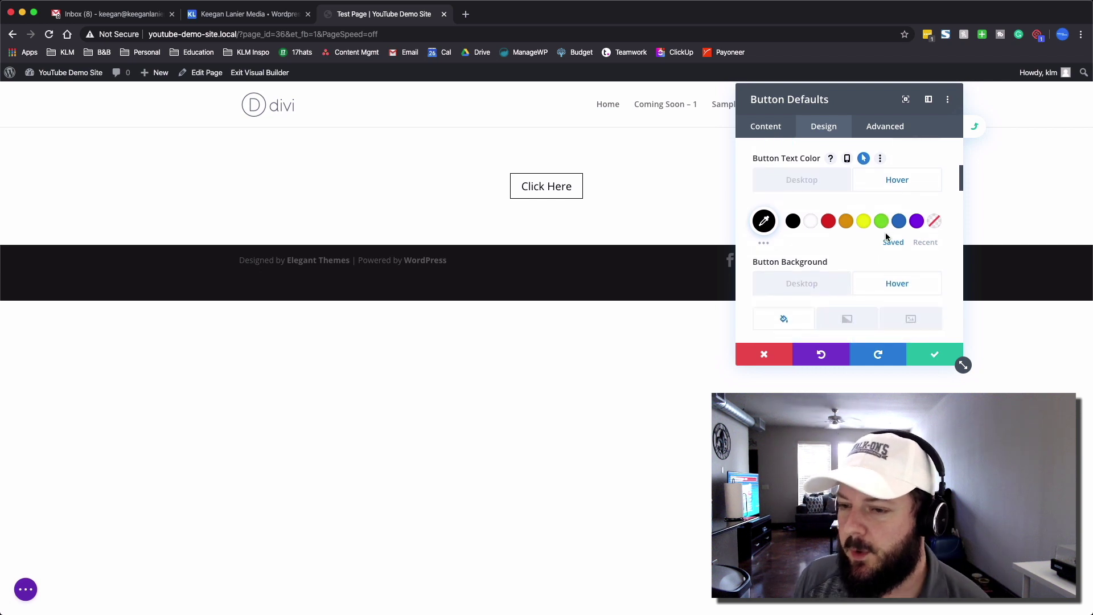
pyautogui.click(811, 222)
pyautogui.scroll(-2, 866, 246)
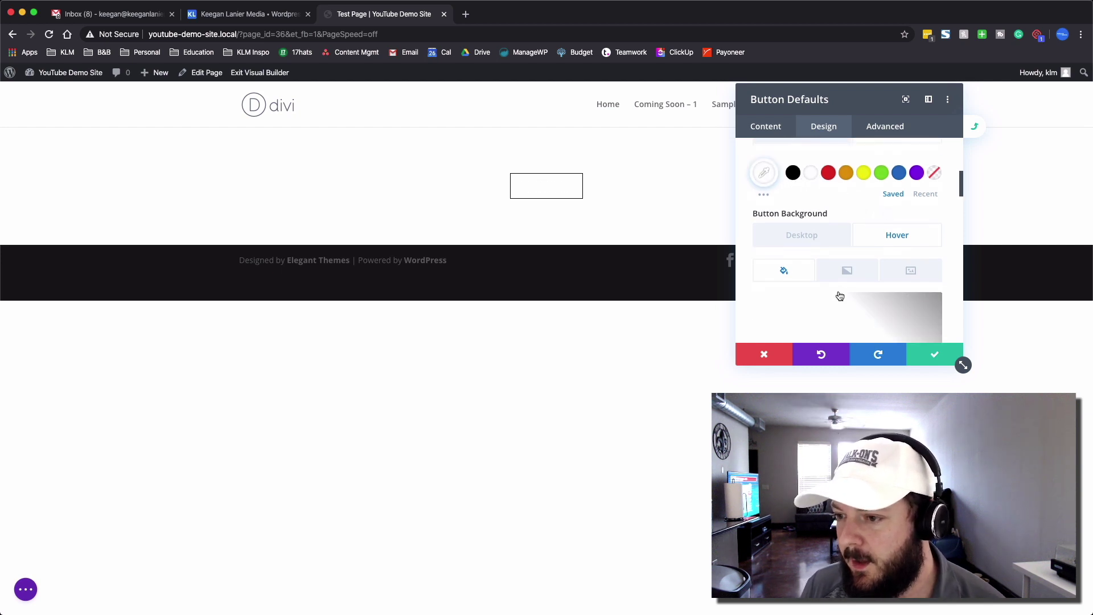
pyautogui.scroll(-4, 839, 291)
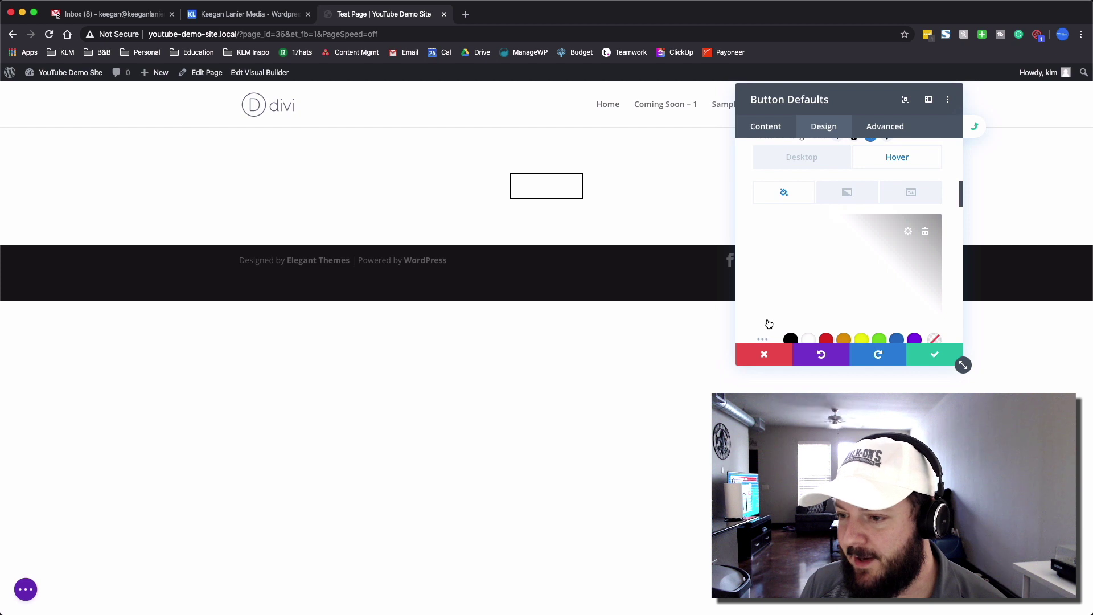
pyautogui.click(790, 340)
# Step: Check the black border colour and compare the normal outlined look with the black hover look
pyautogui.scroll(-5, 885, 255)
pyautogui.scroll(-6, 885, 255)
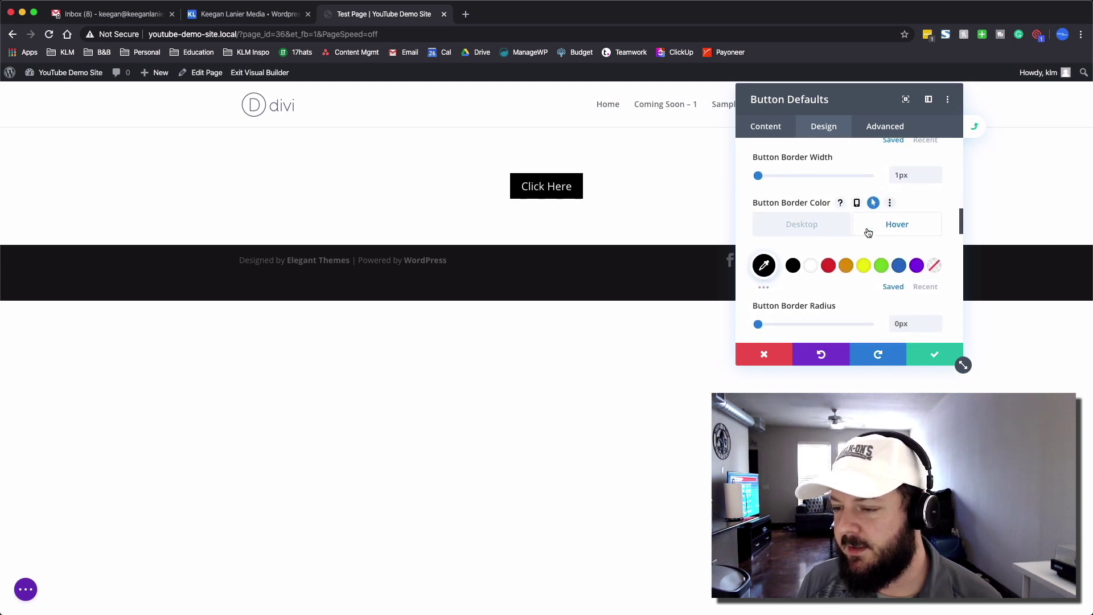
pyautogui.click(816, 230)
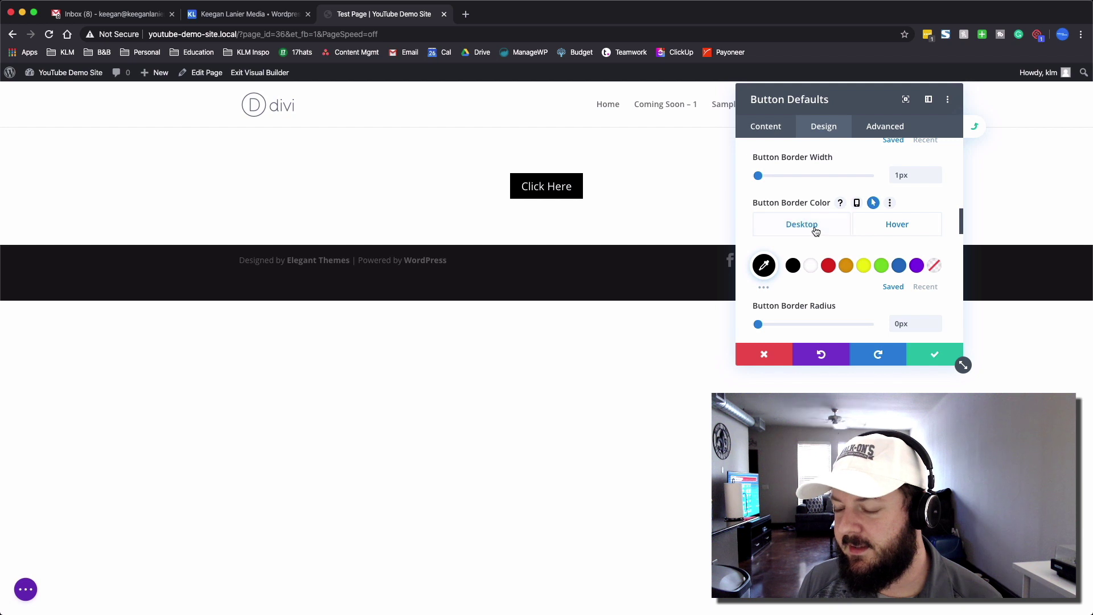
pyautogui.click(882, 235)
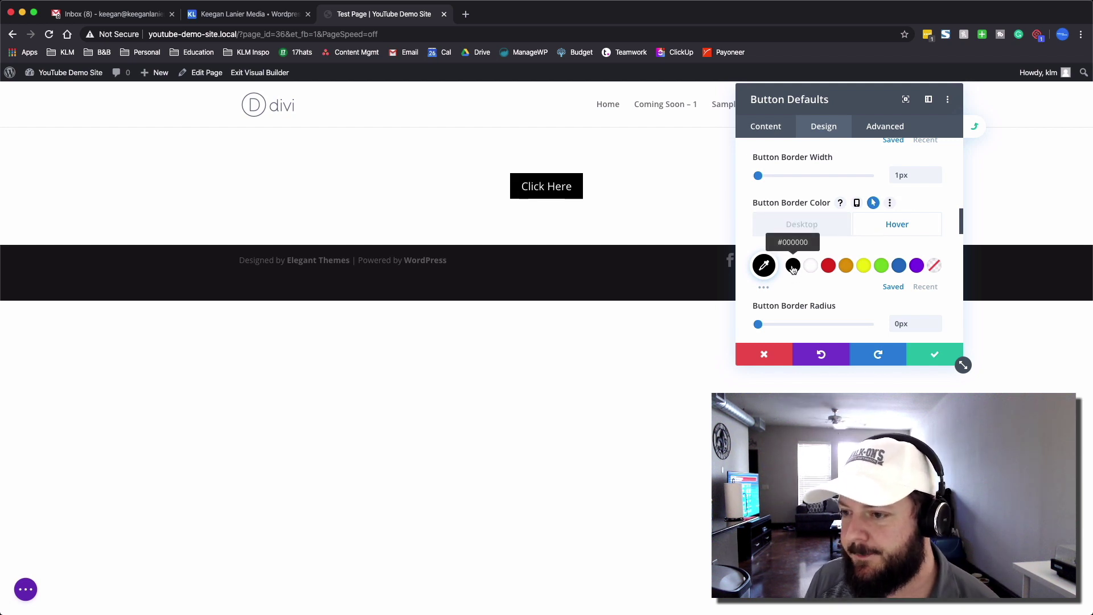
pyautogui.click(807, 229)
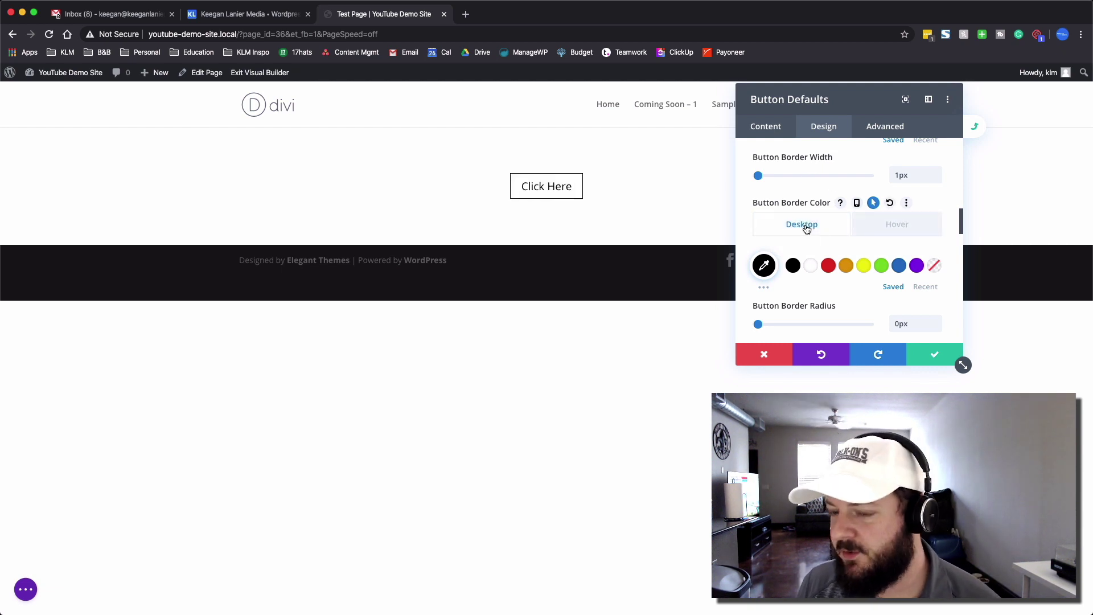
pyautogui.click(897, 235)
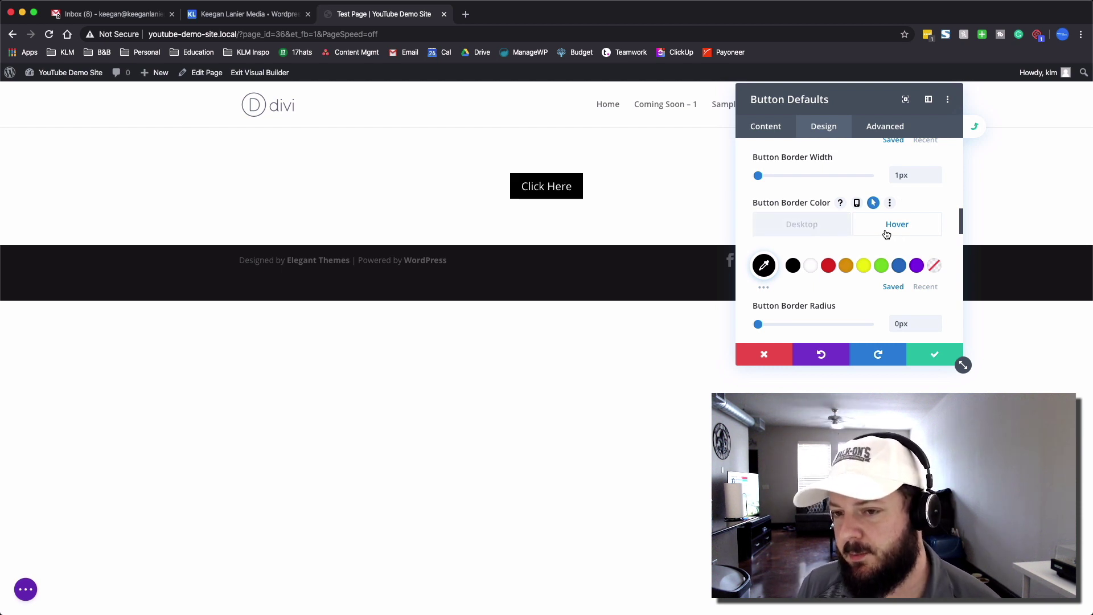
# Step: Make the default button text uppercase with Semi Bold font weight
pyautogui.scroll(5, 850, 230)
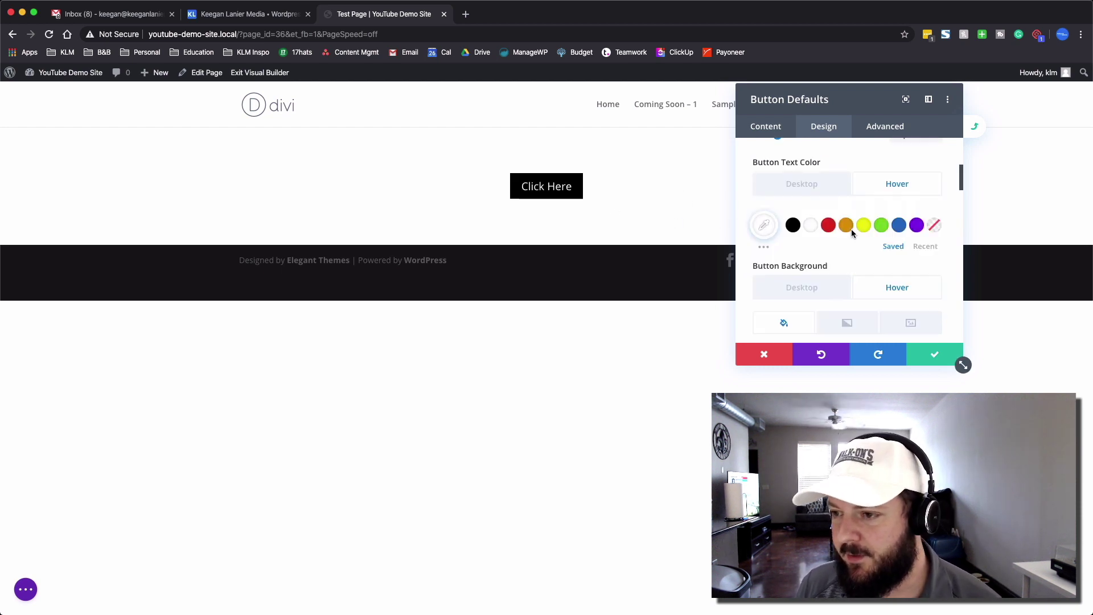
pyautogui.scroll(4, 852, 230)
pyautogui.scroll(-3, 852, 232)
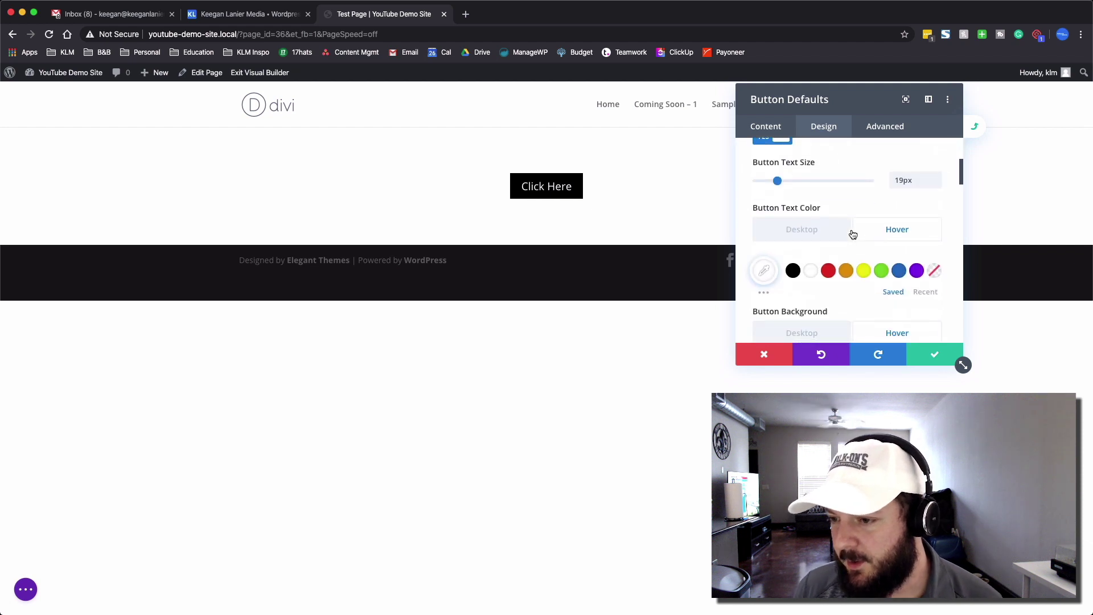
pyautogui.scroll(-5, 852, 233)
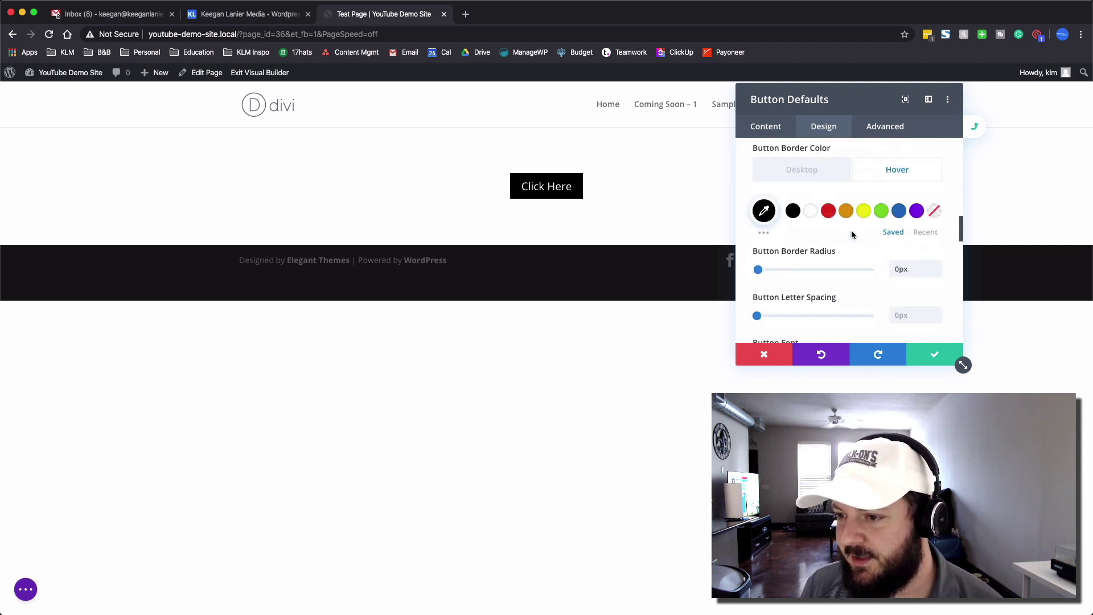
pyautogui.scroll(-5, 852, 230)
pyautogui.scroll(1, 820, 200)
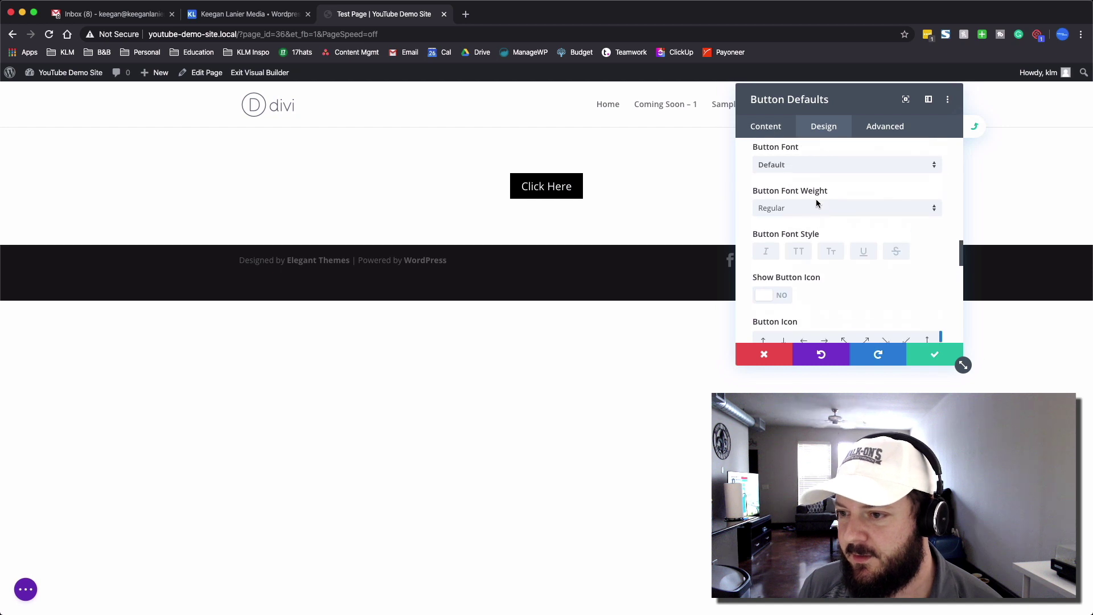
pyautogui.click(799, 253)
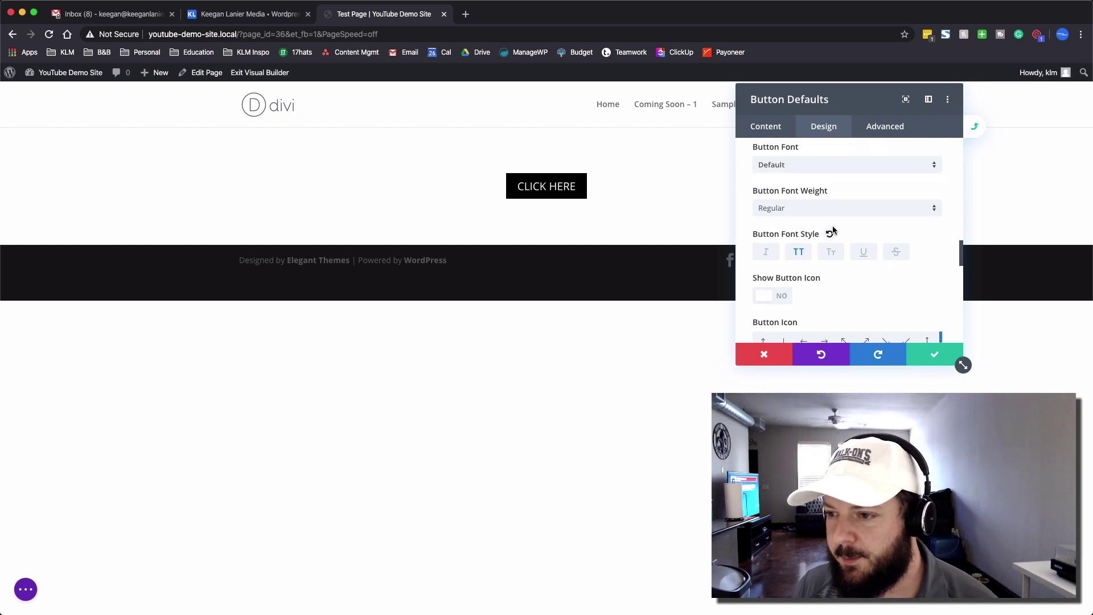
pyautogui.click(815, 207)
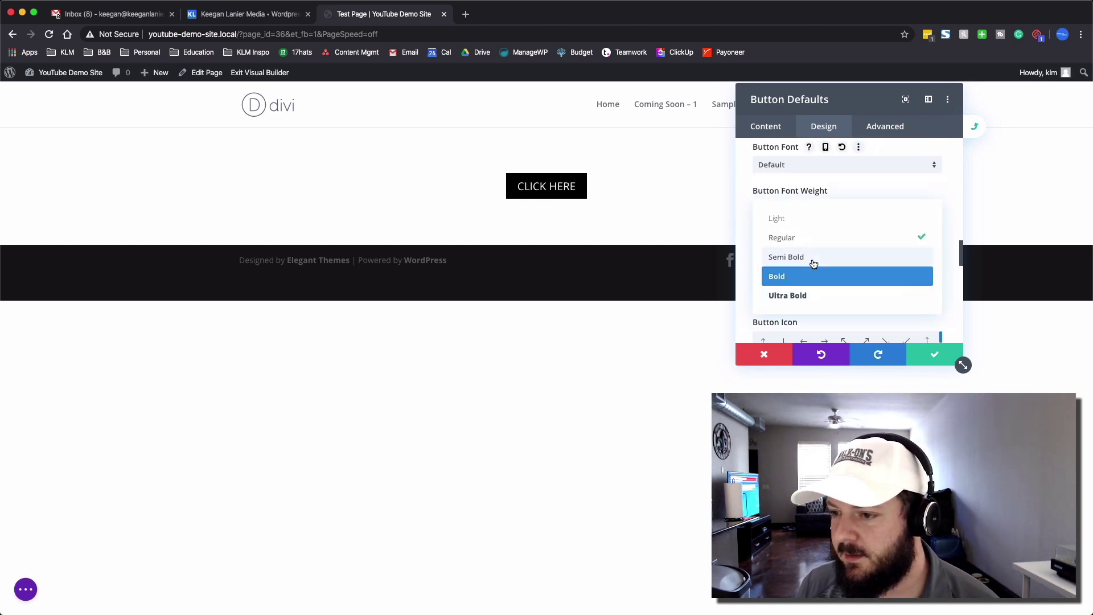
pyautogui.click(813, 261)
# Step: Reduce the text size to 17px, preview the hover text colour, and save the defaults
pyautogui.scroll(5, 818, 255)
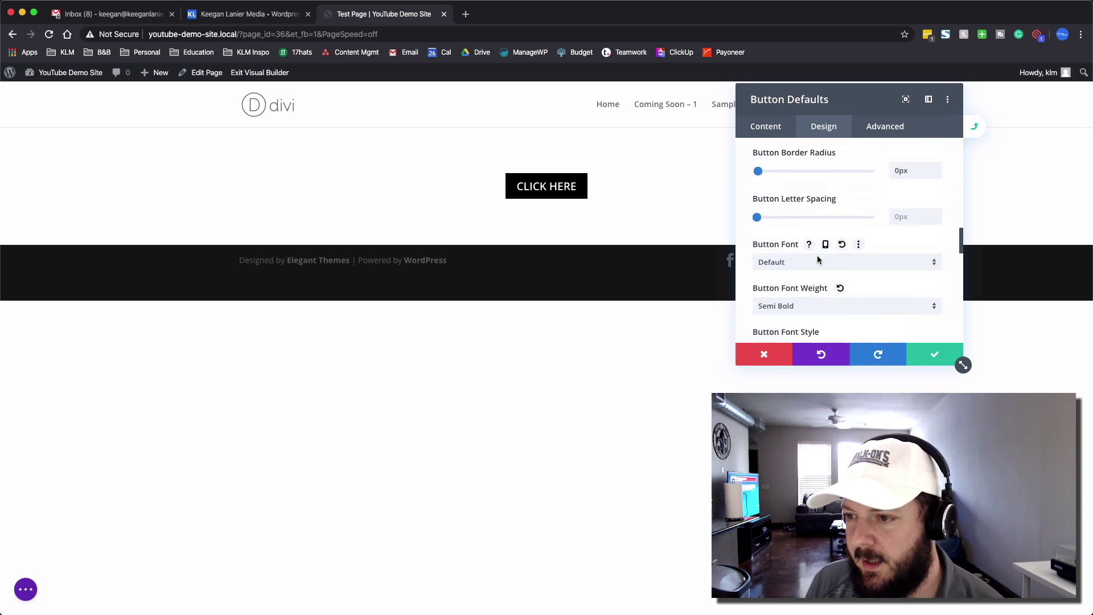
pyautogui.scroll(10, 863, 245)
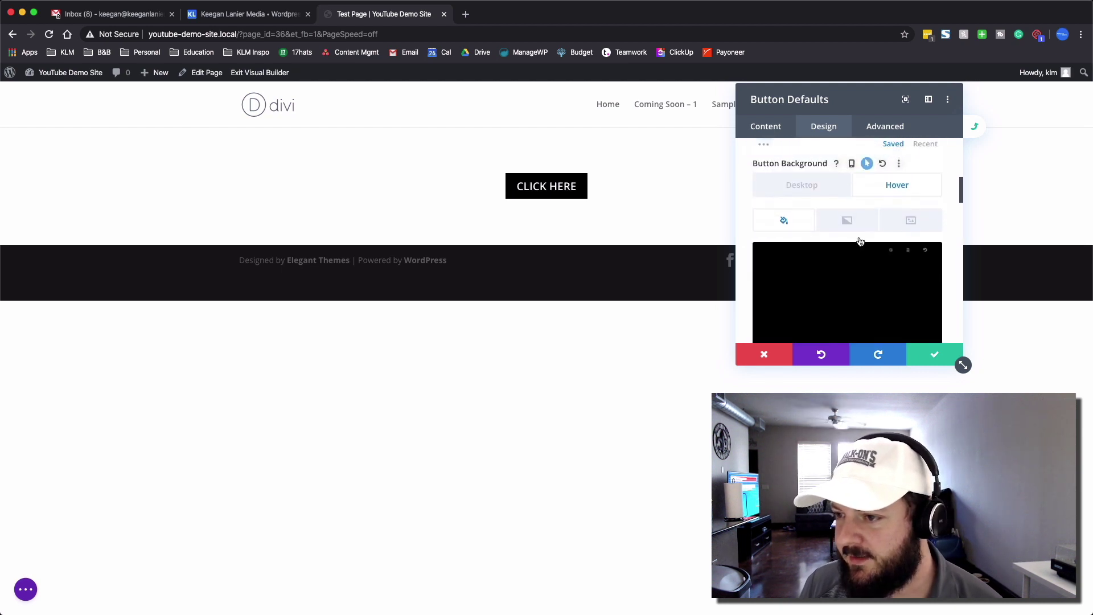
pyautogui.scroll(-1, 889, 245)
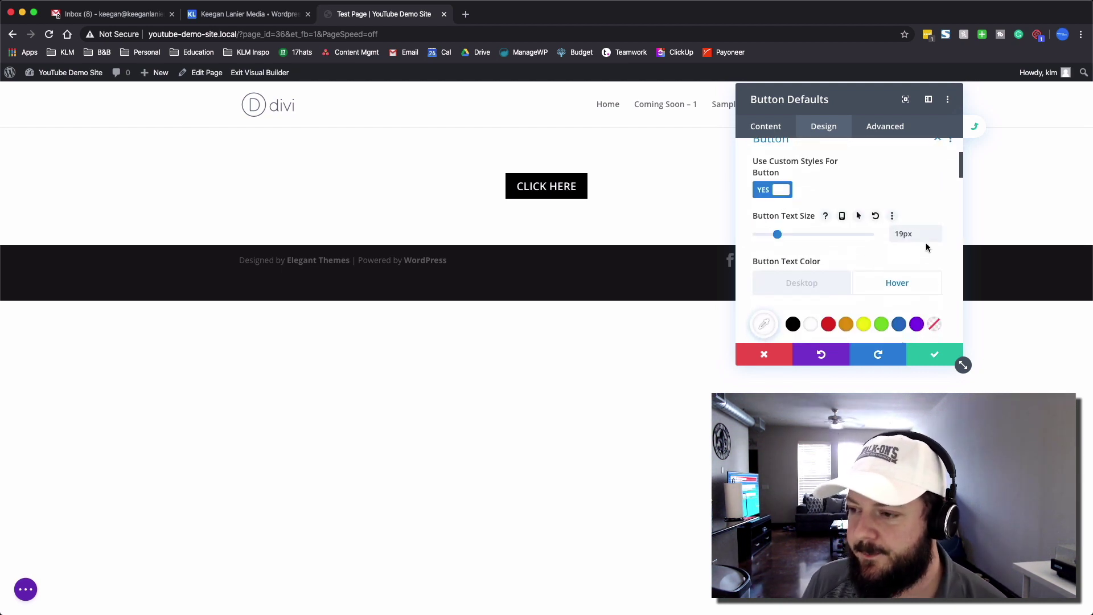
pyautogui.click(937, 239)
pyautogui.click(936, 240)
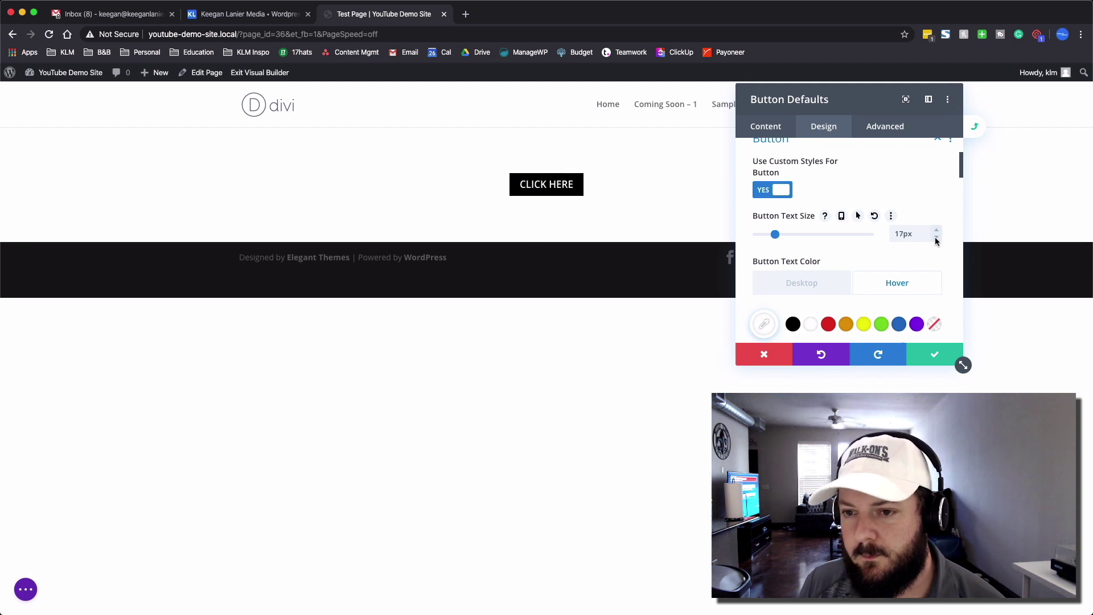
pyautogui.click(866, 288)
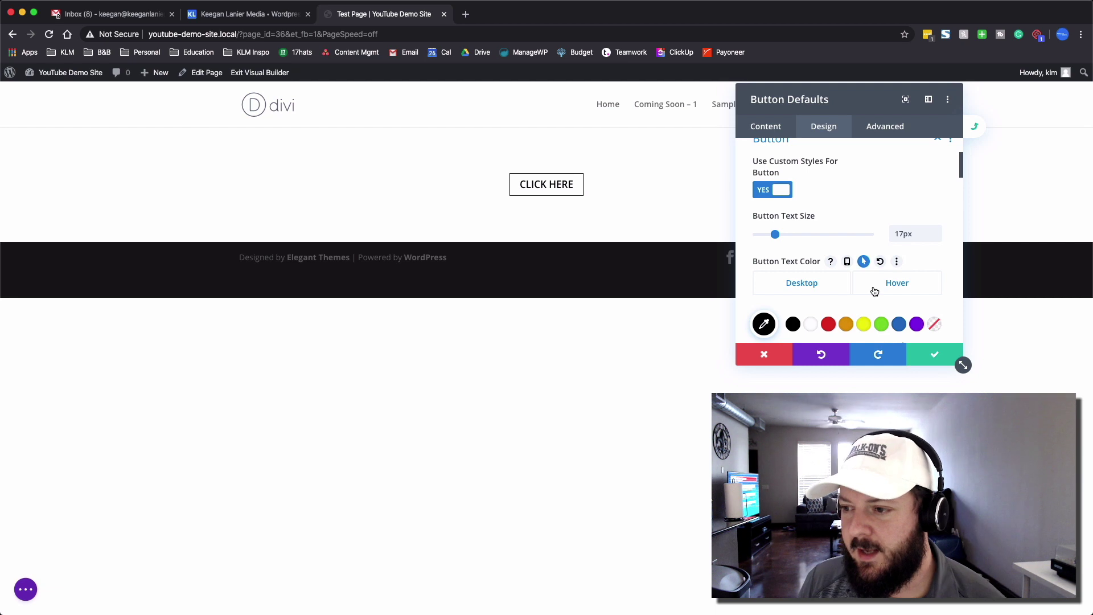
pyautogui.click(874, 290)
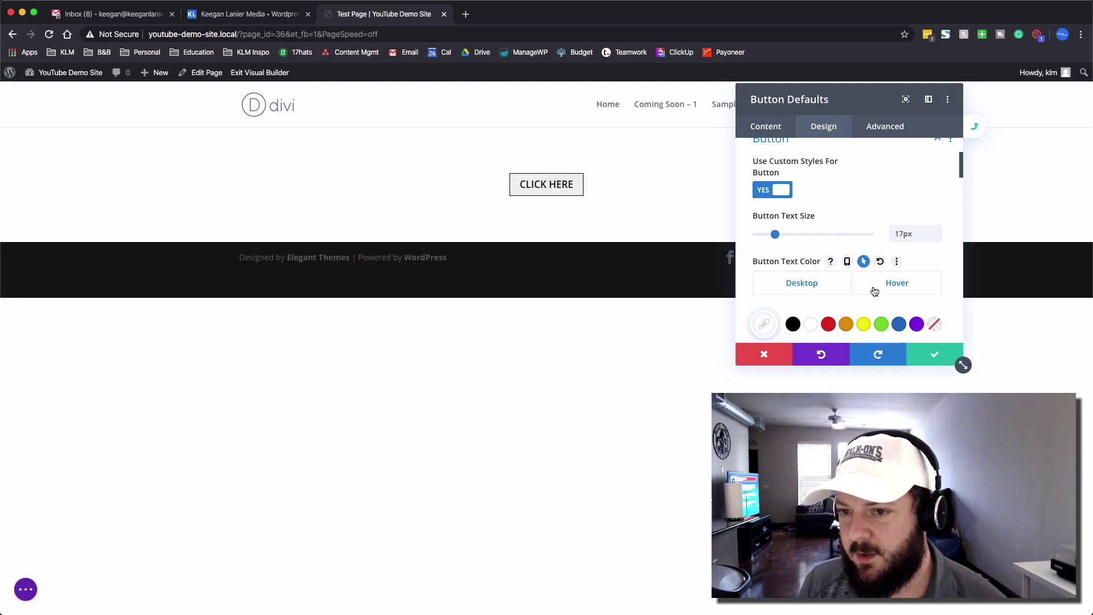
pyautogui.click(934, 357)
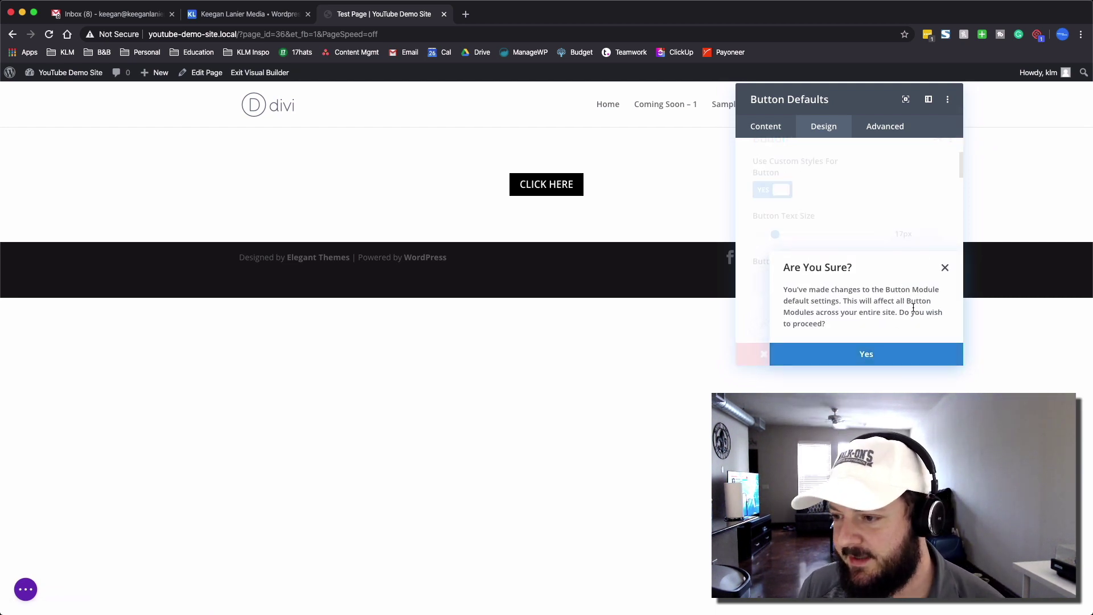
# Step: Confirm the site-wide defaults change, close Button Settings, and start a new section below
pyautogui.click(868, 355)
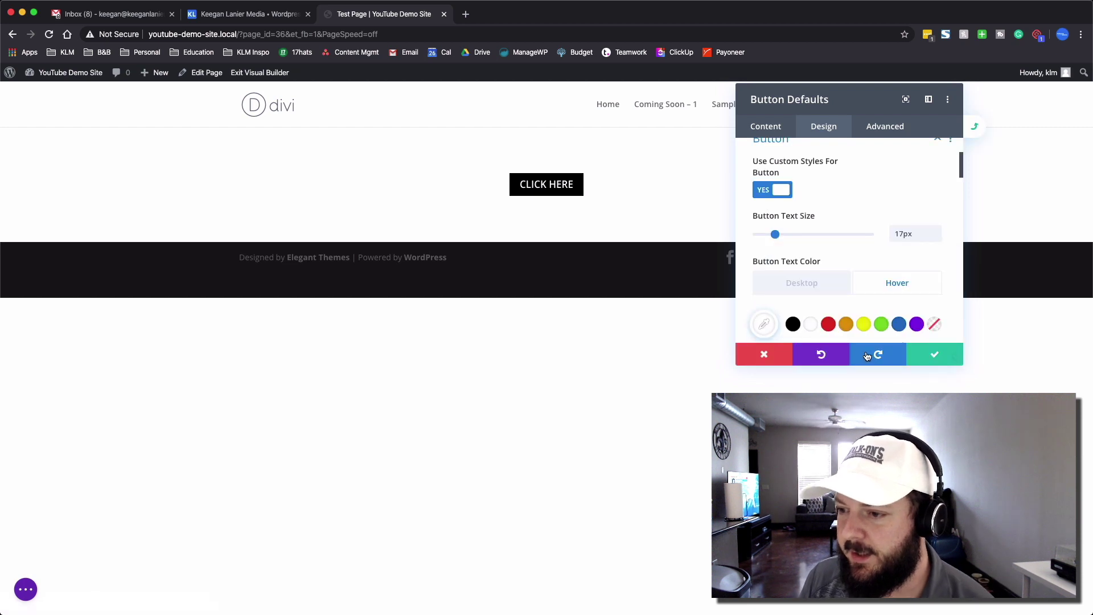
pyautogui.click(934, 354)
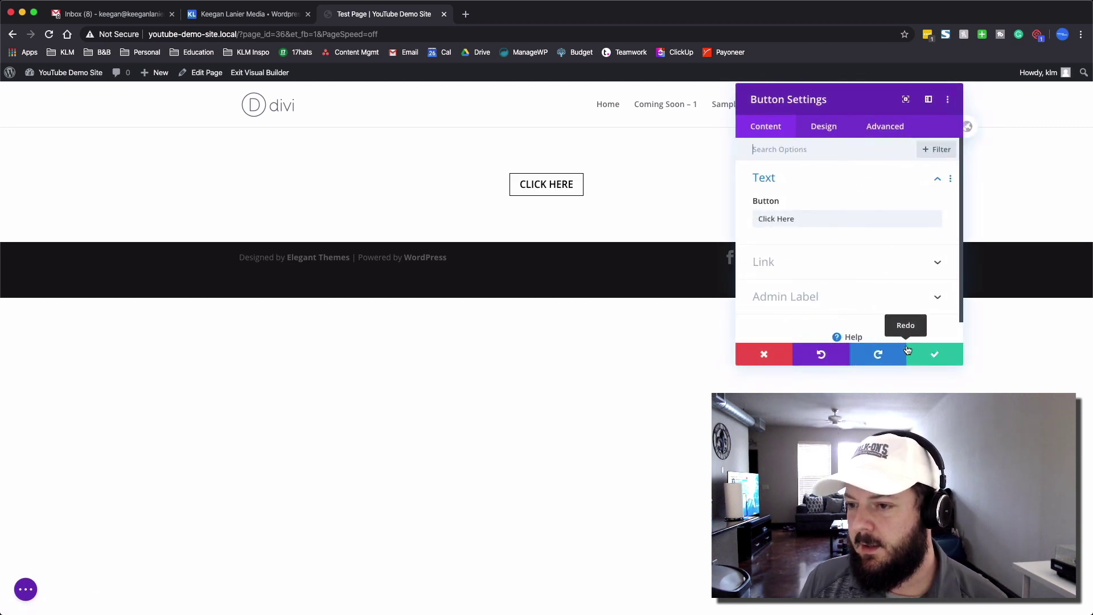
pyautogui.click(934, 354)
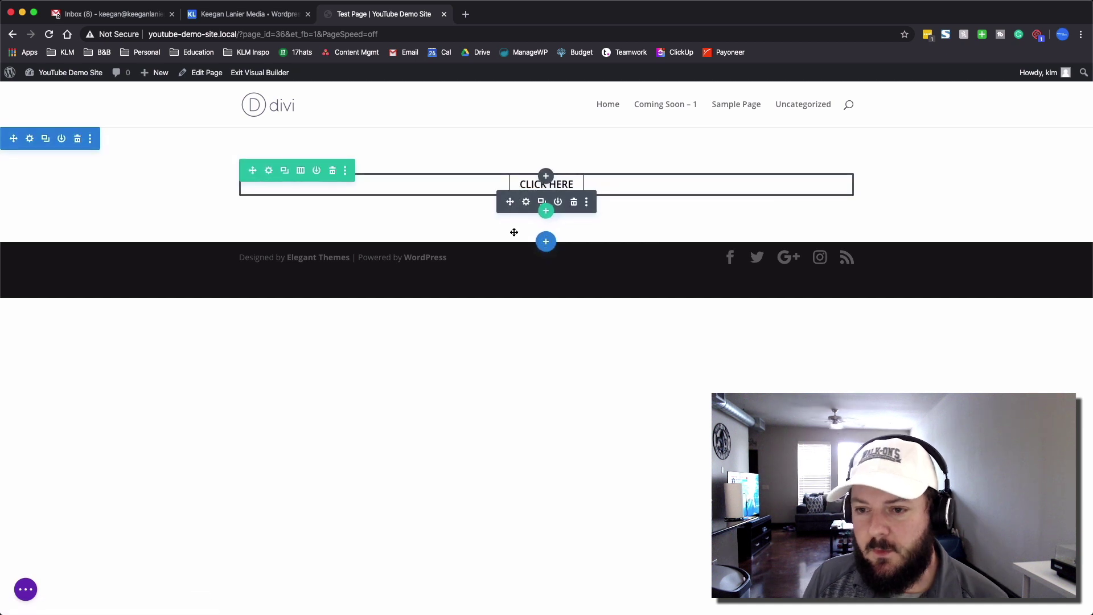
pyautogui.click(546, 241)
# Step: Add a regular one-column section containing a new Button module
pyautogui.click(475, 334)
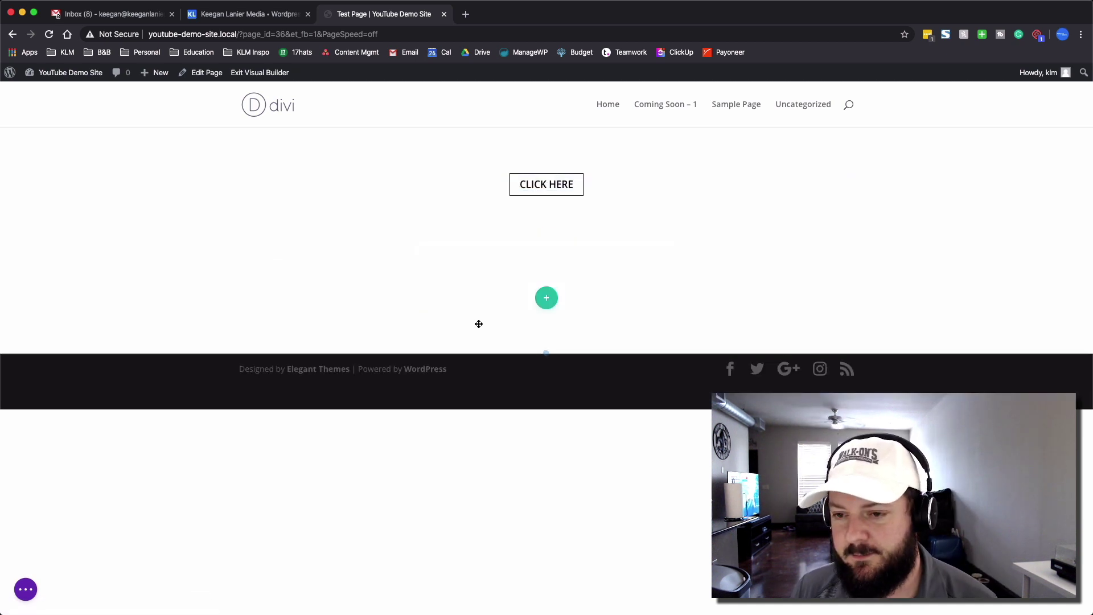
pyautogui.click(481, 394)
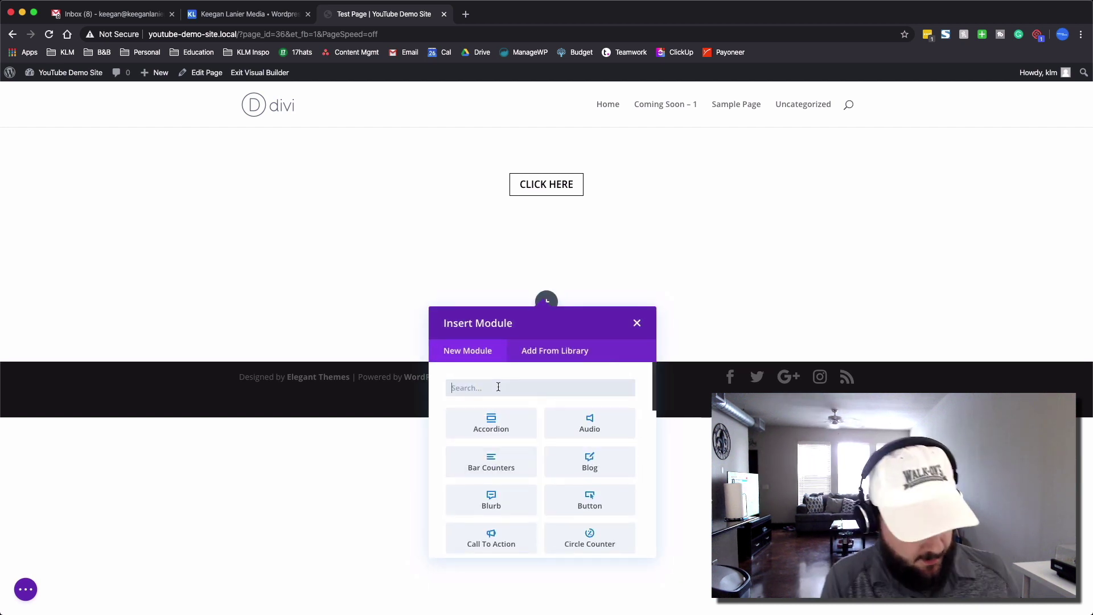
pyautogui.write('button')
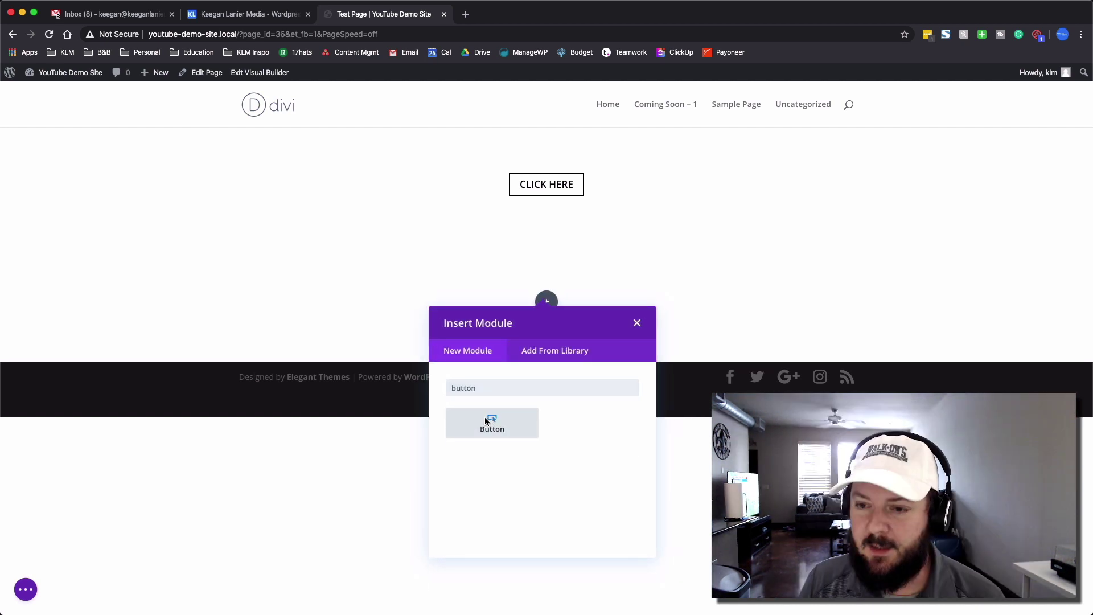
pyautogui.click(457, 433)
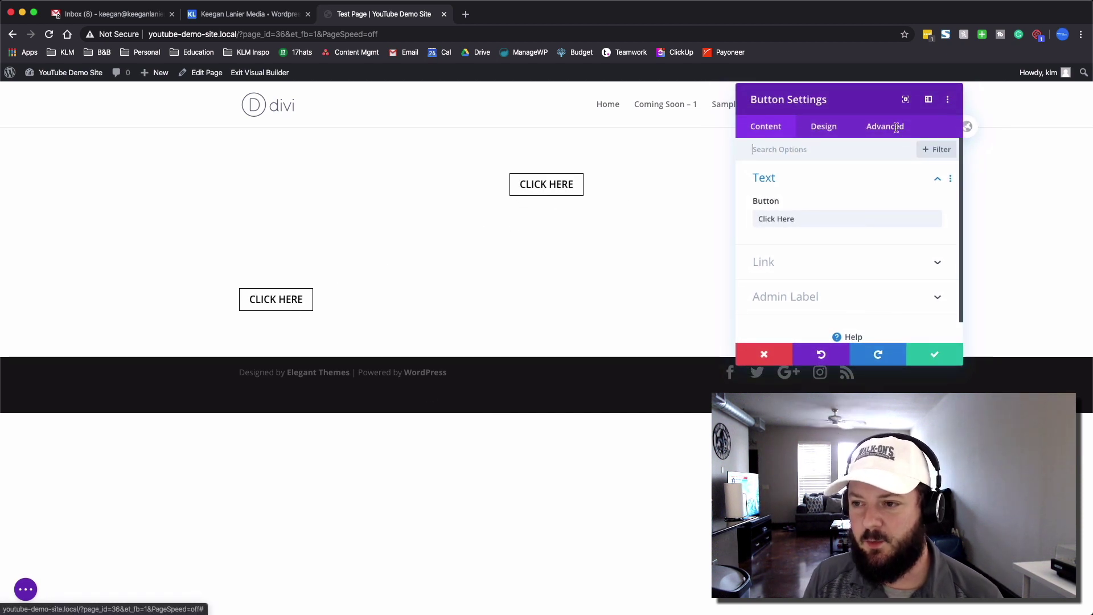
# Step: Centre-align the new button, save its settings, and head for exiting the builder
pyautogui.click(825, 131)
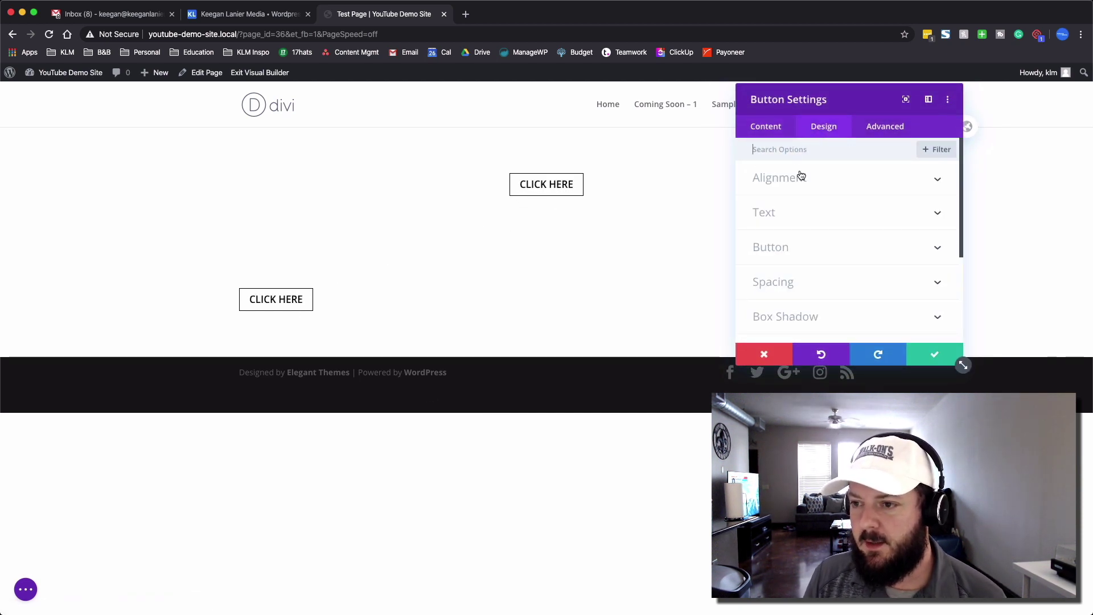
pyautogui.click(852, 226)
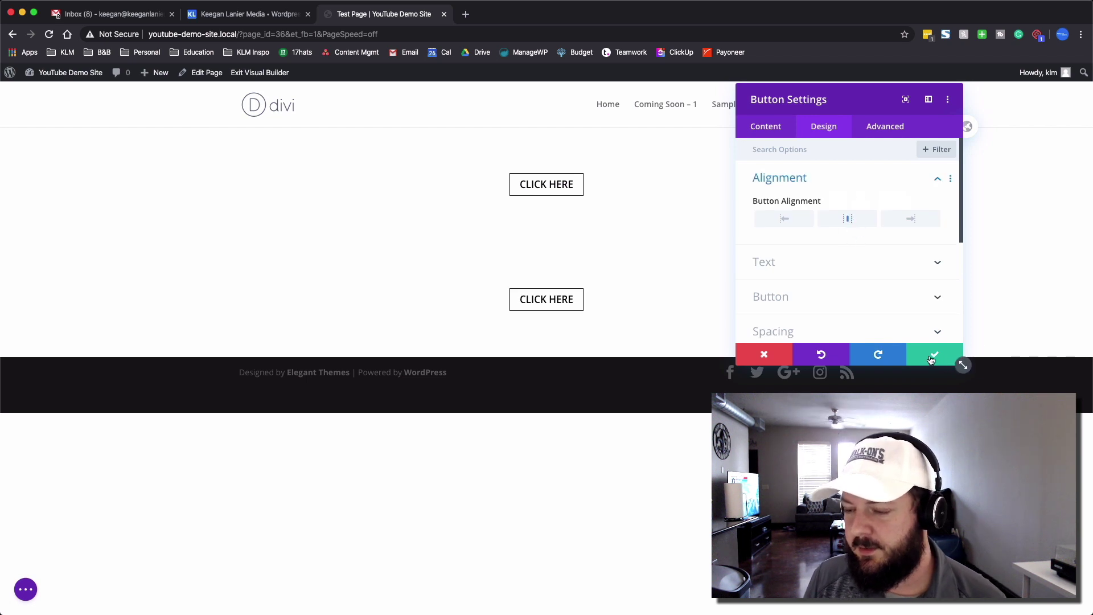
pyautogui.click(934, 355)
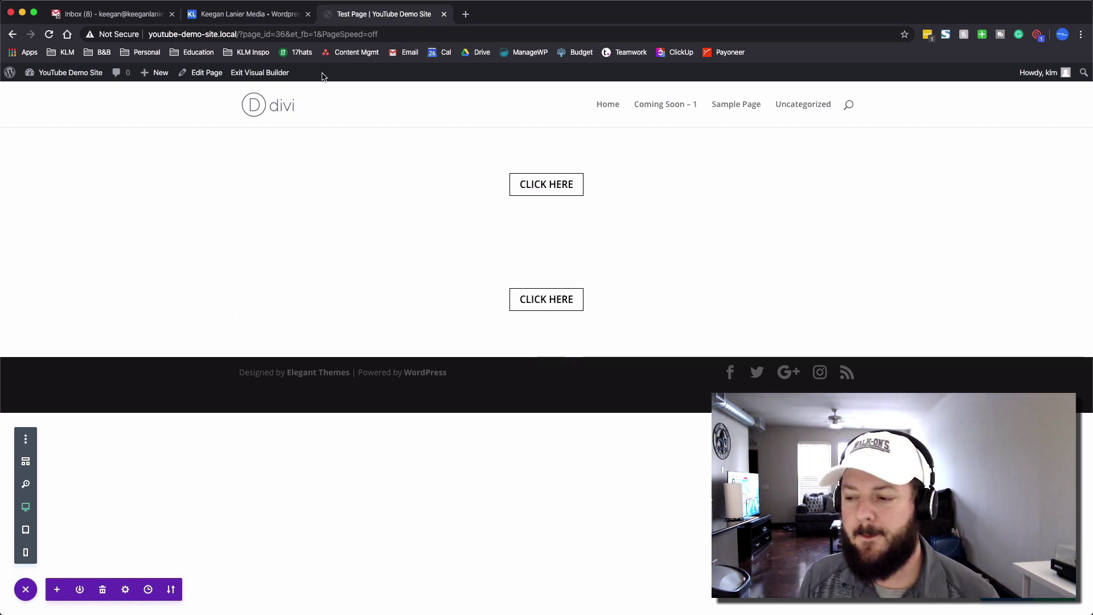
pyautogui.click(268, 74)
# Step: Choose Save & Exit to save the page and leave the Visual Builder
pyautogui.click(599, 414)
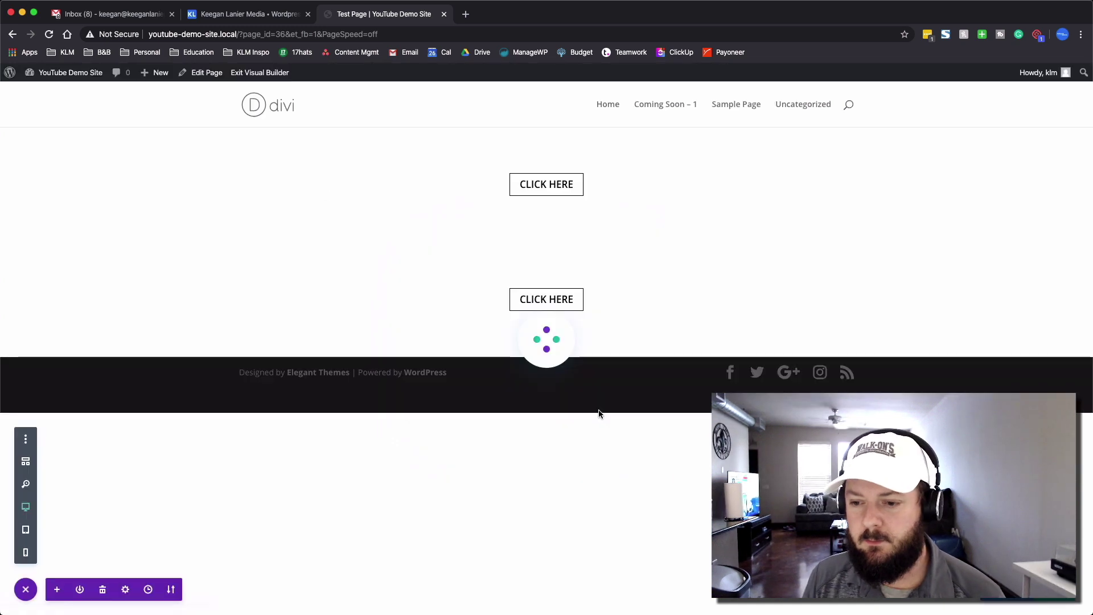